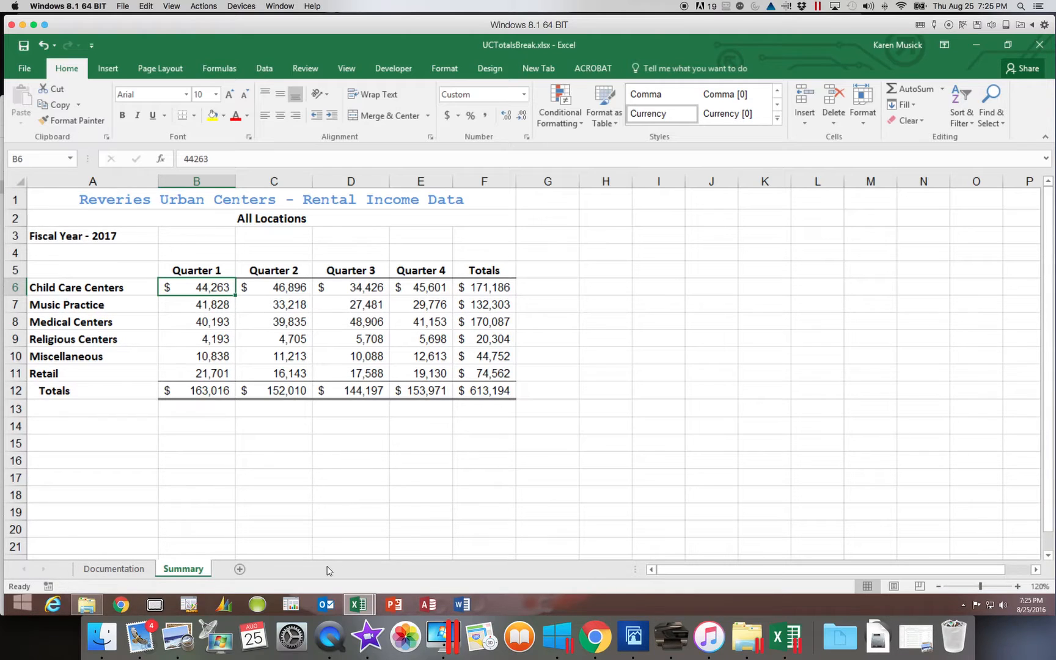
- Set up a hyperlink in cell A8 of the Documentation sheet that targets the existing file UCMemo.docx
left_click(119, 575)
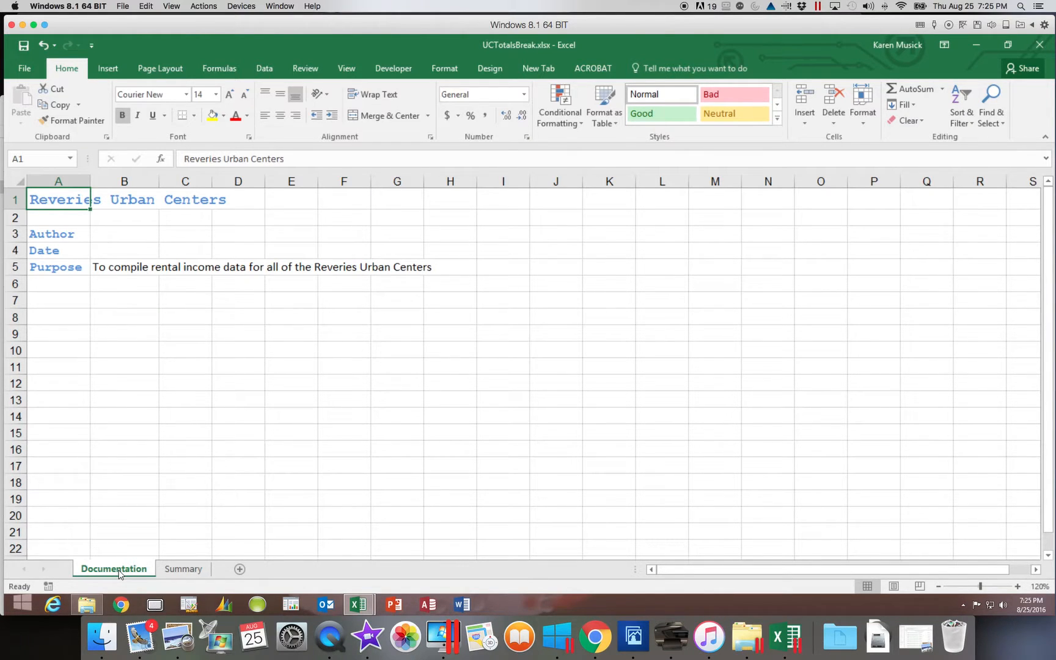
left_click(72, 319)
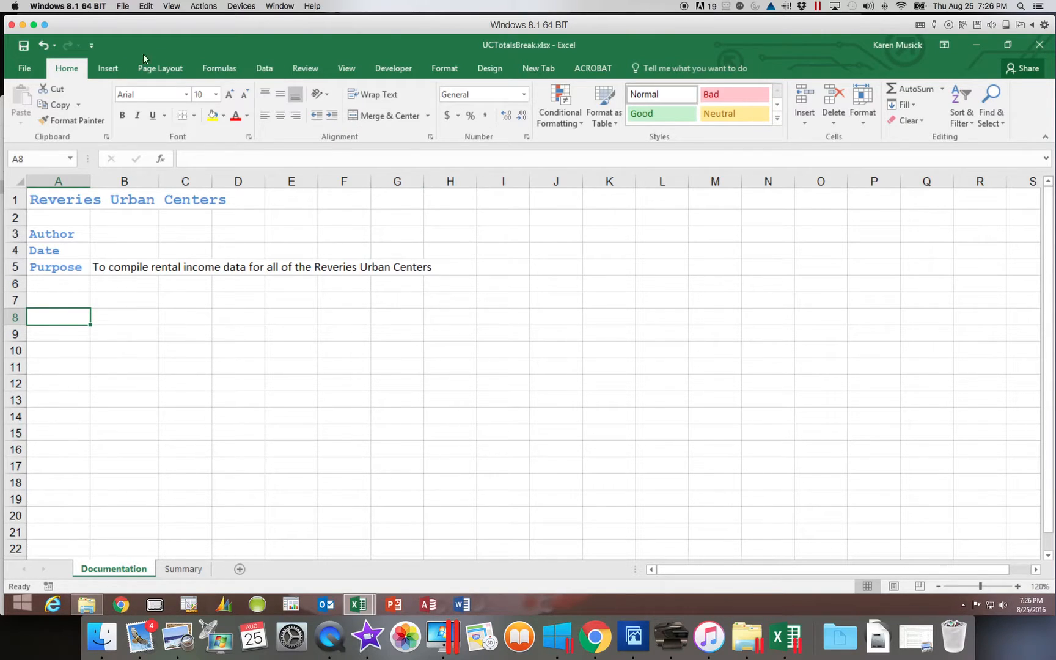
left_click(110, 67)
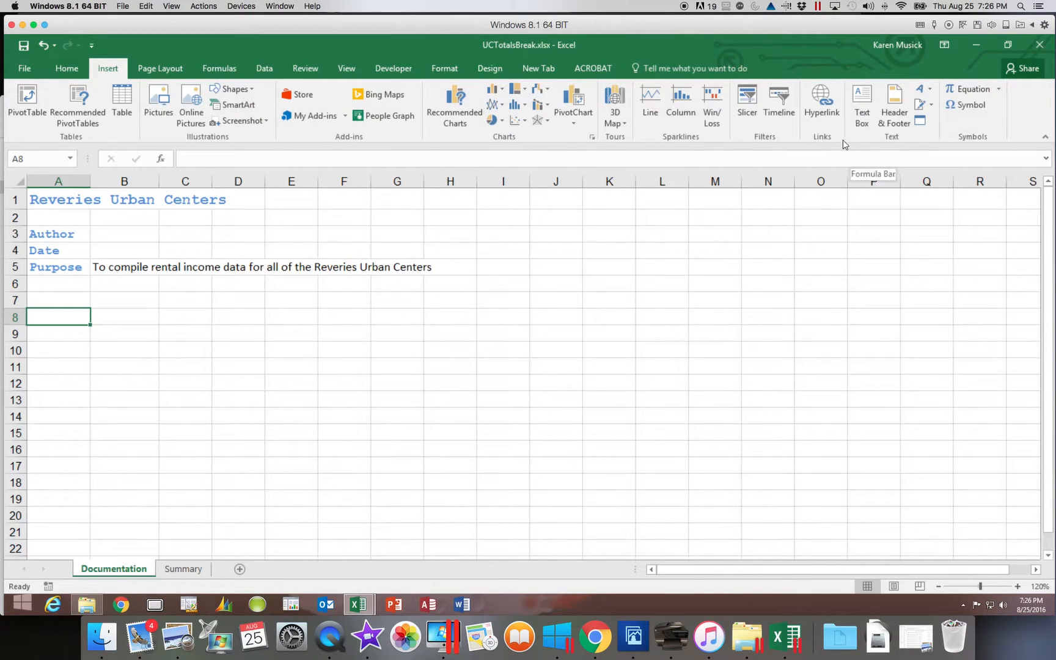
left_click(820, 109)
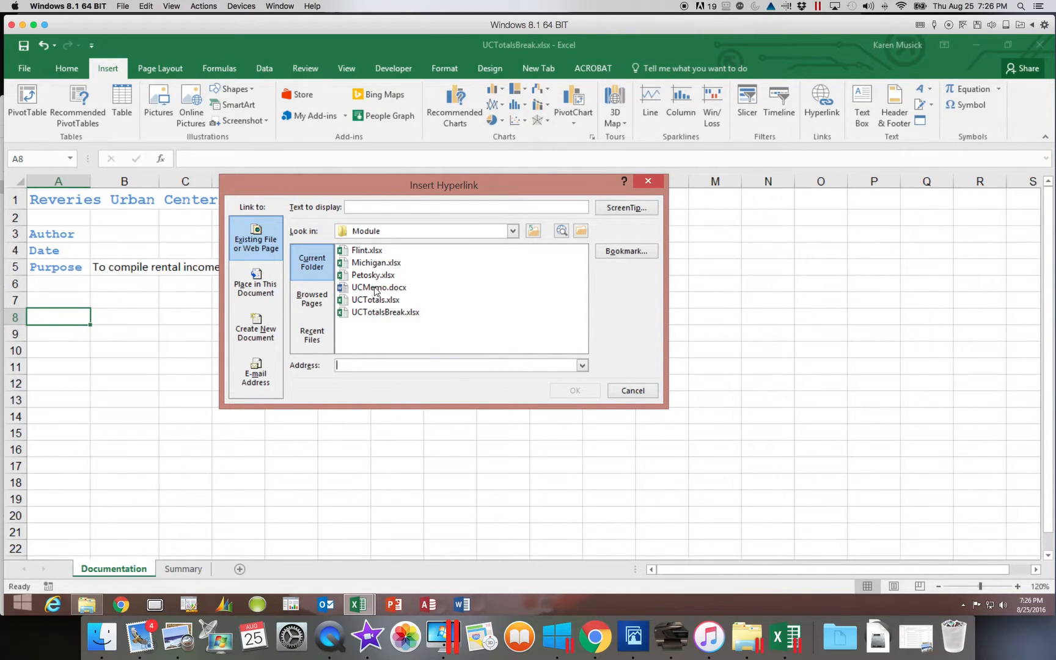
left_click(375, 291)
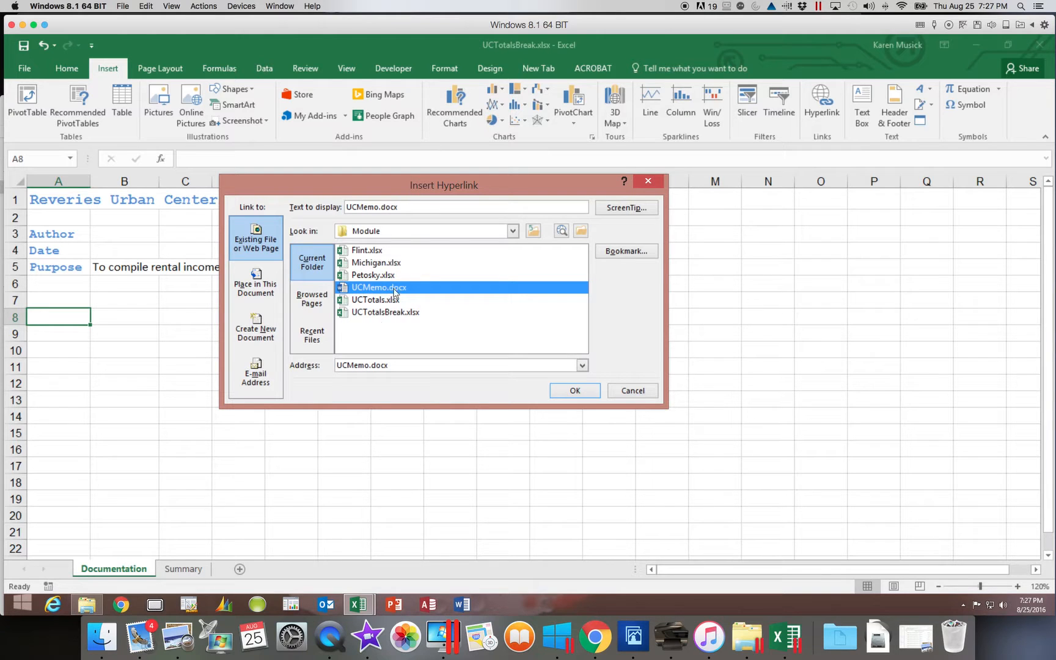
- Set the hyperlink's display text to "Click here to read the Executive Memo" and insert the link
left_click(400, 207)
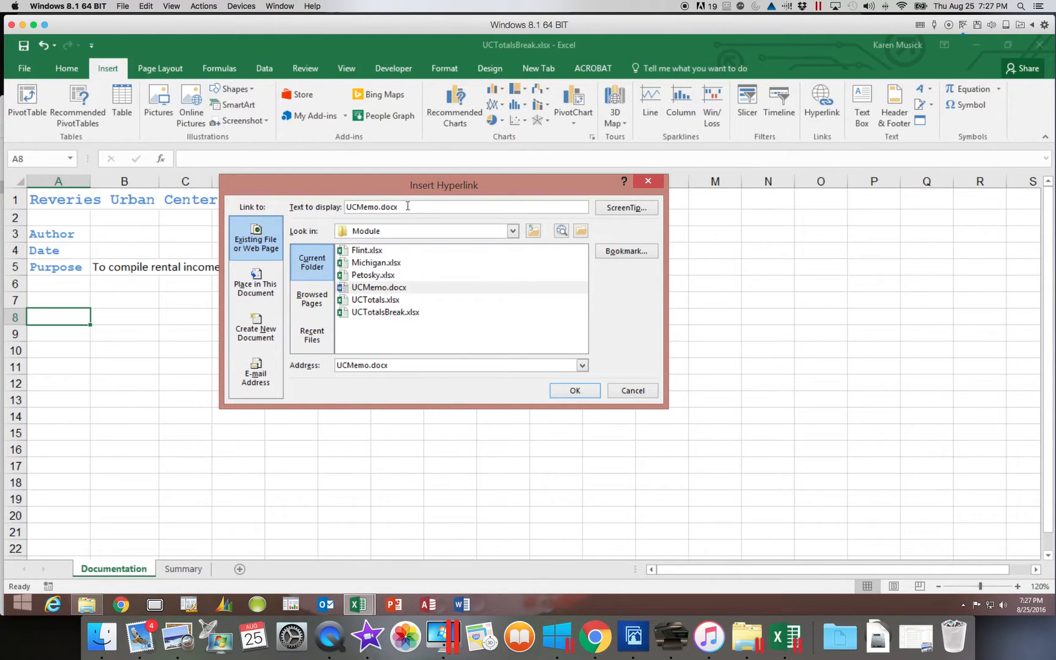
left_click_drag(400, 207, 335, 202)
type("Click here to read t")
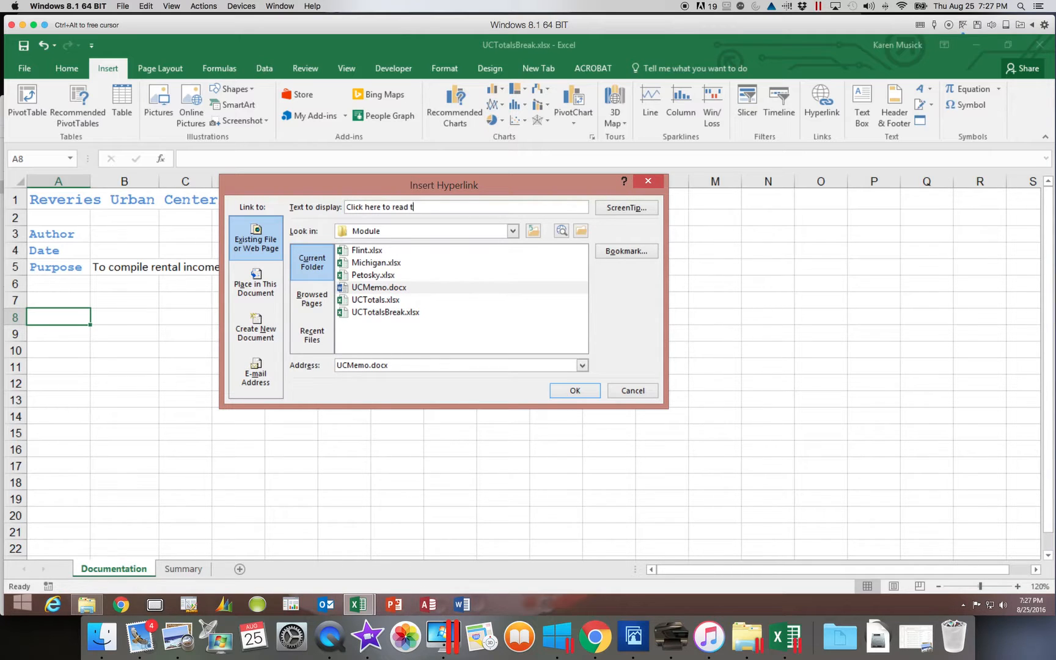
type("he Executive Memo")
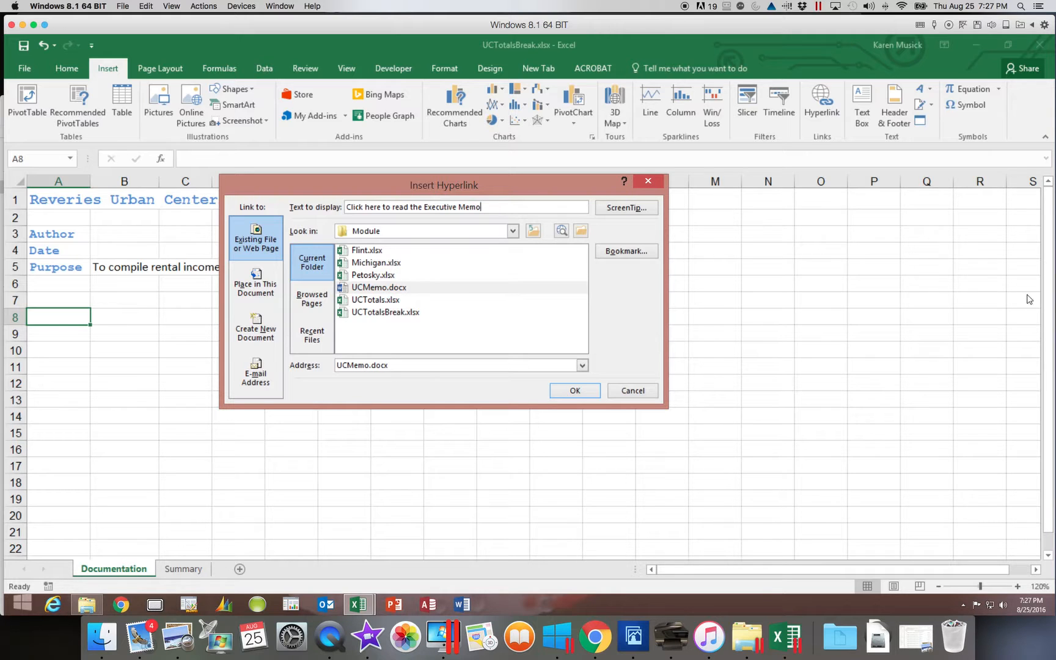
left_click(575, 391)
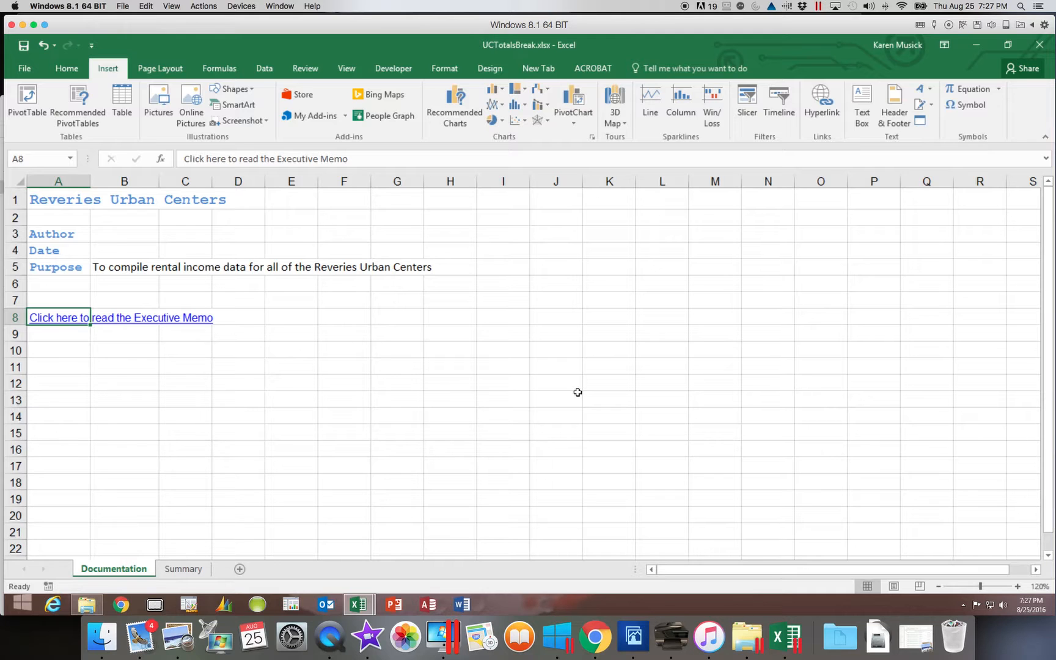
- Follow the Executive Memo link in cell A8, look through the memo's text and charts in Word, and close the document
scroll(578, 393, "right", 10)
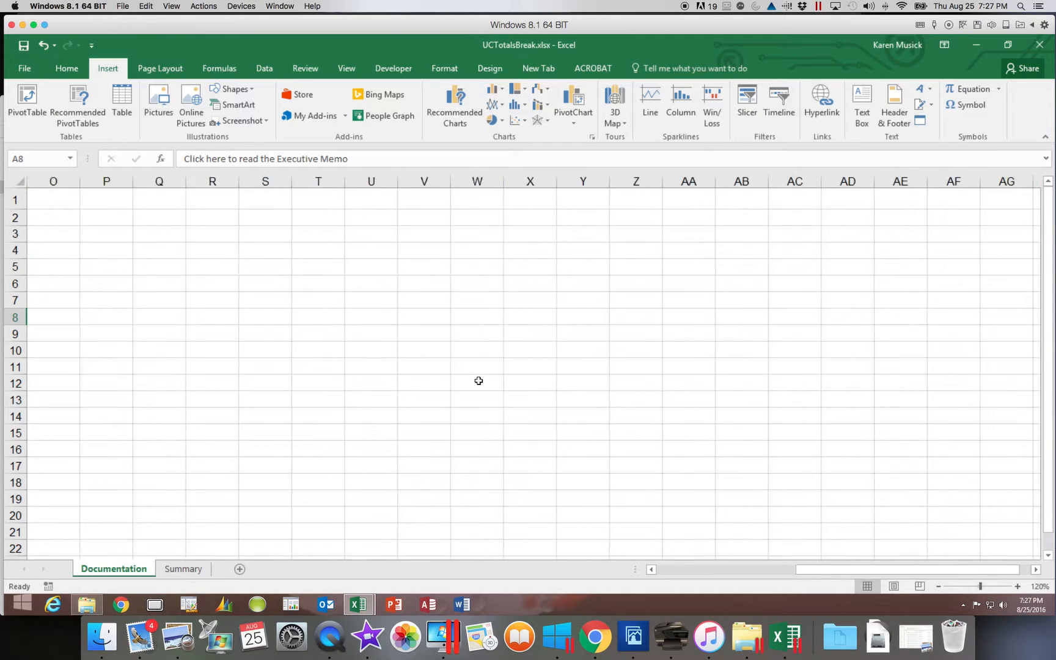
left_click_drag(862, 569, 599, 568)
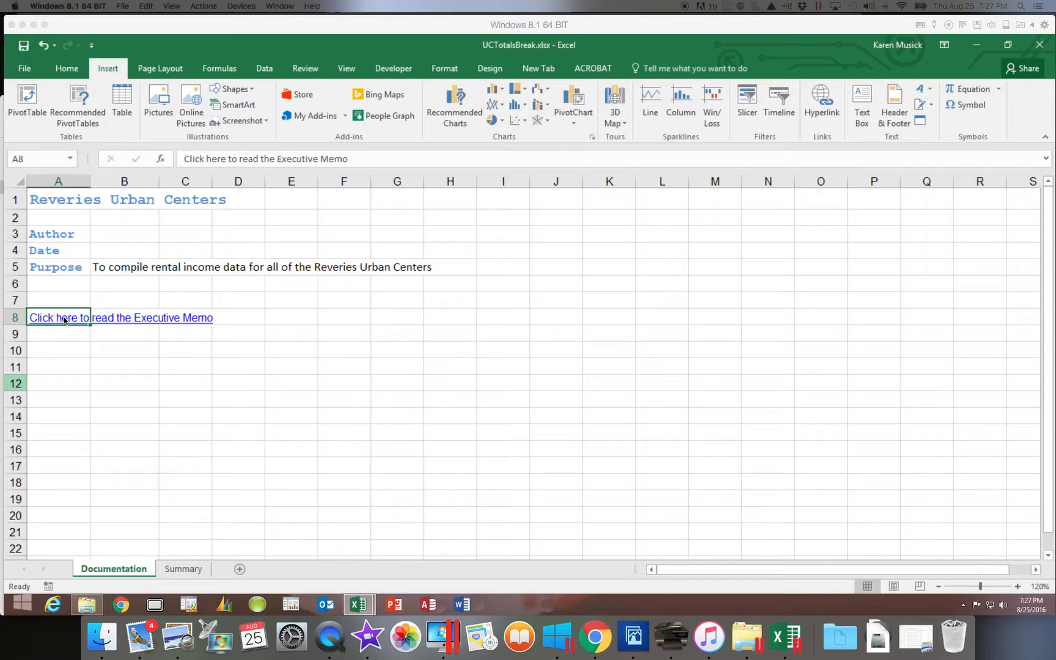
left_click(63, 350)
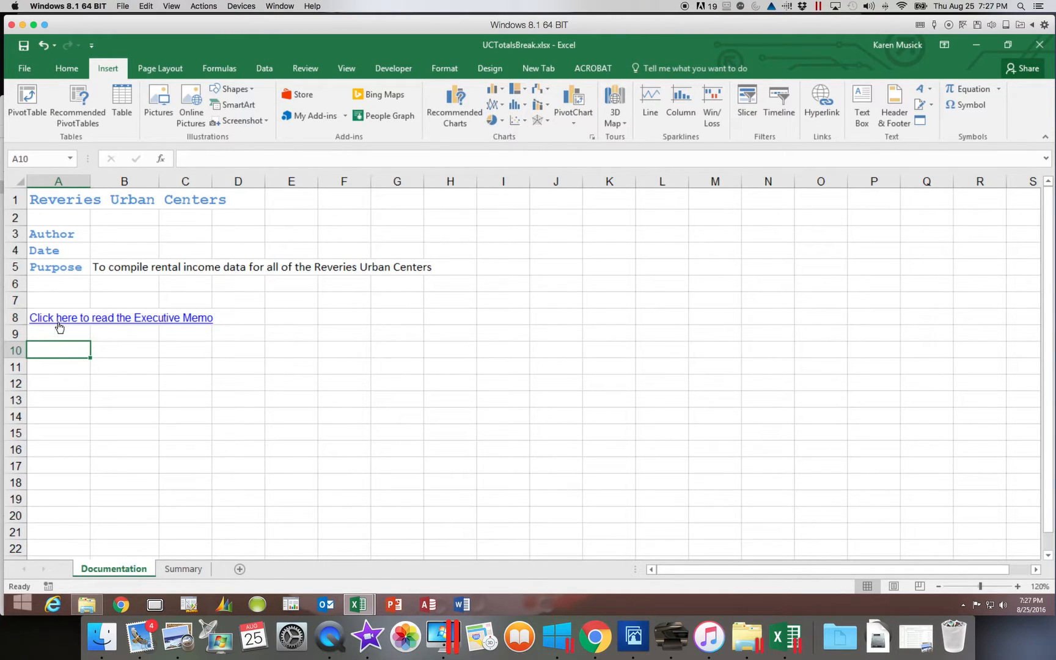
mouse_move(61, 322)
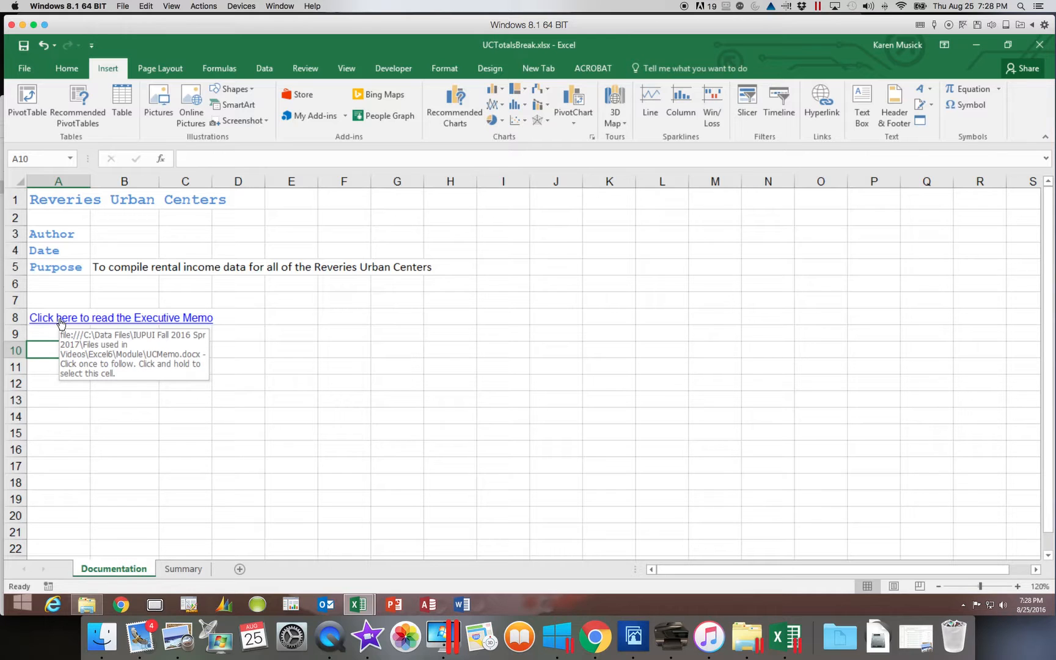
left_click(59, 319)
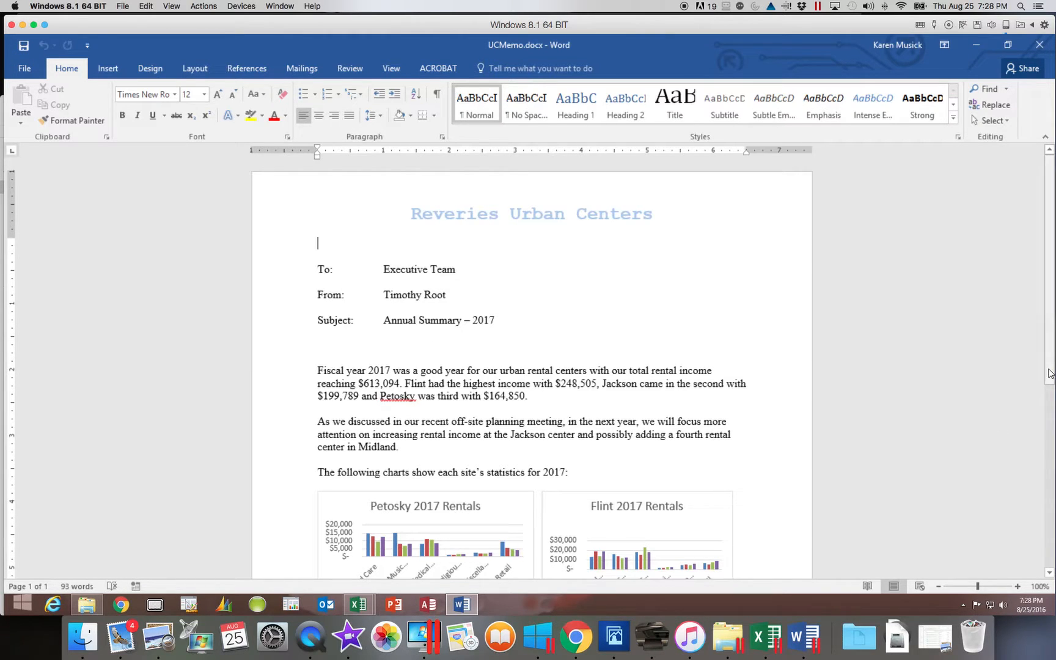
left_click_drag(1049, 373, 1046, 521)
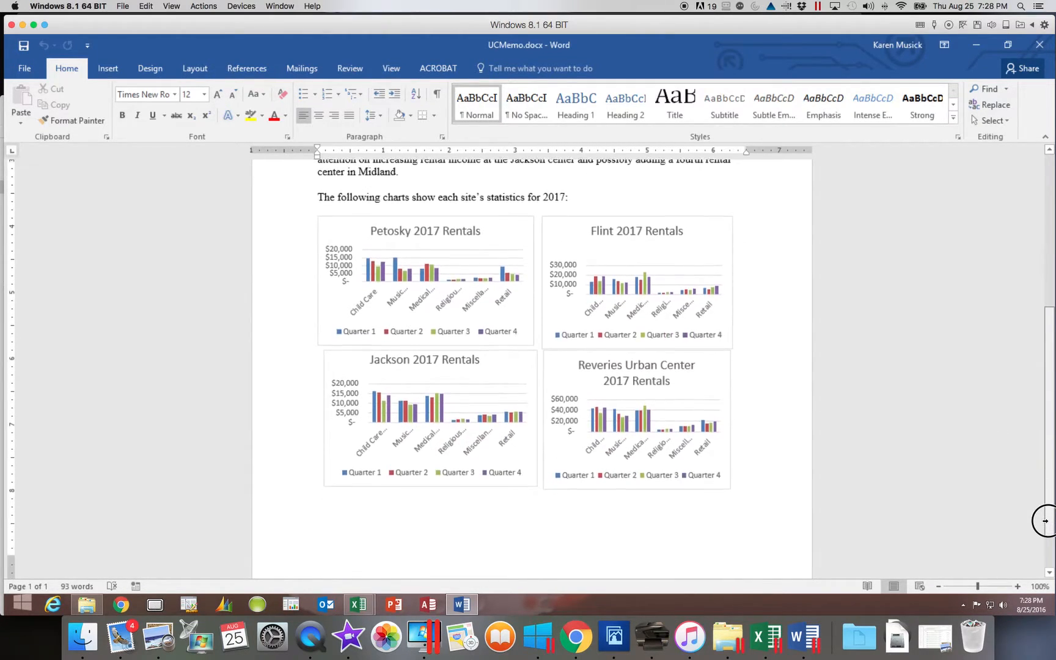
scroll(1045, 521, "up", 8)
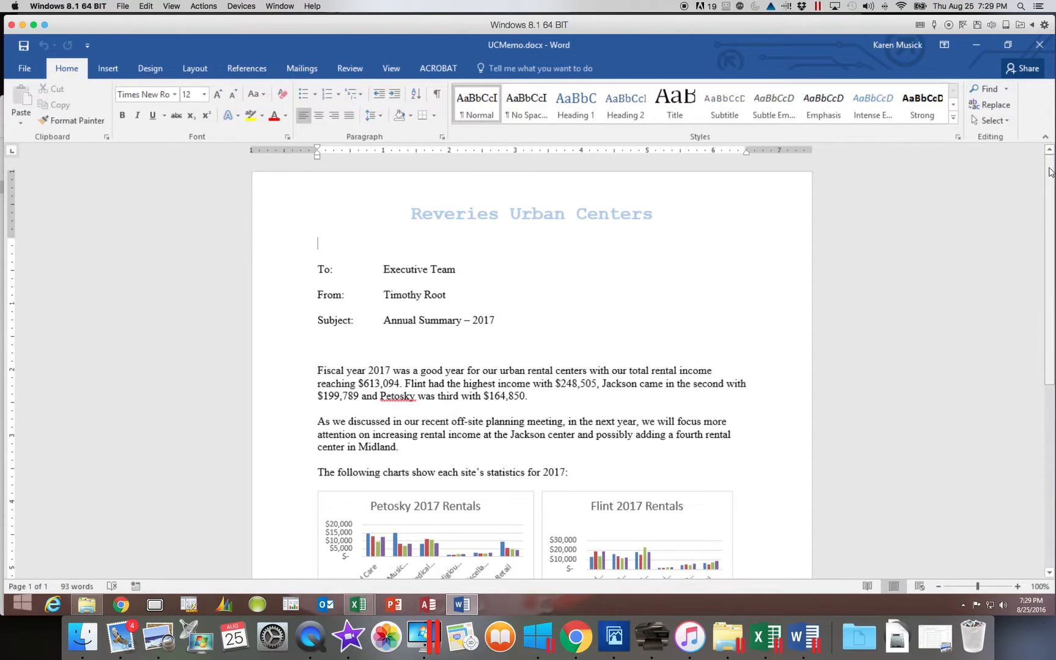
left_click(1038, 45)
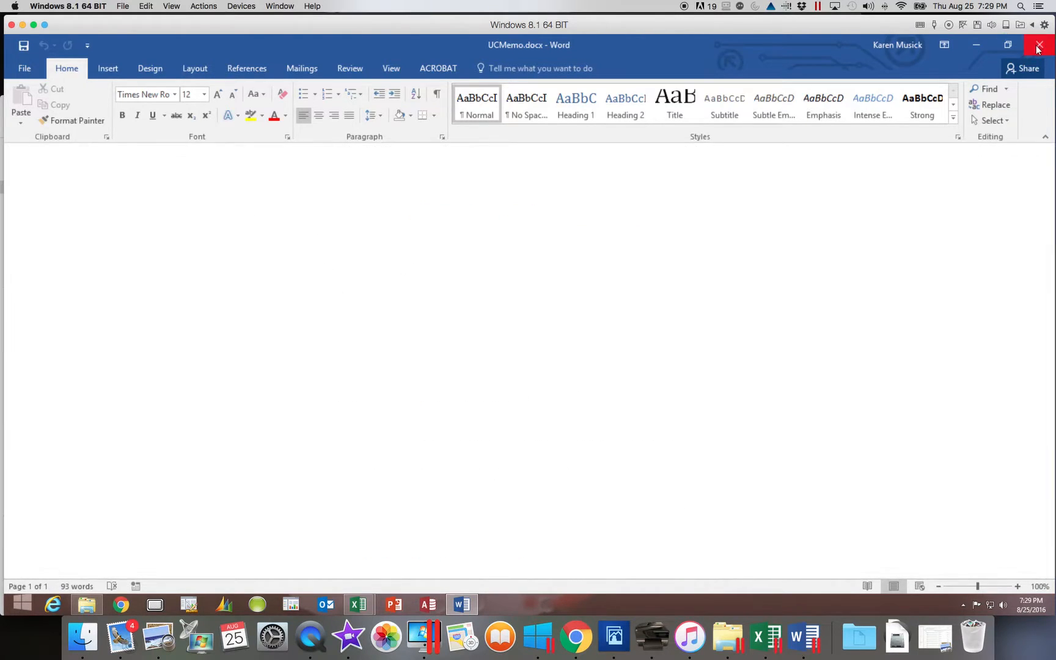
left_click(1038, 45)
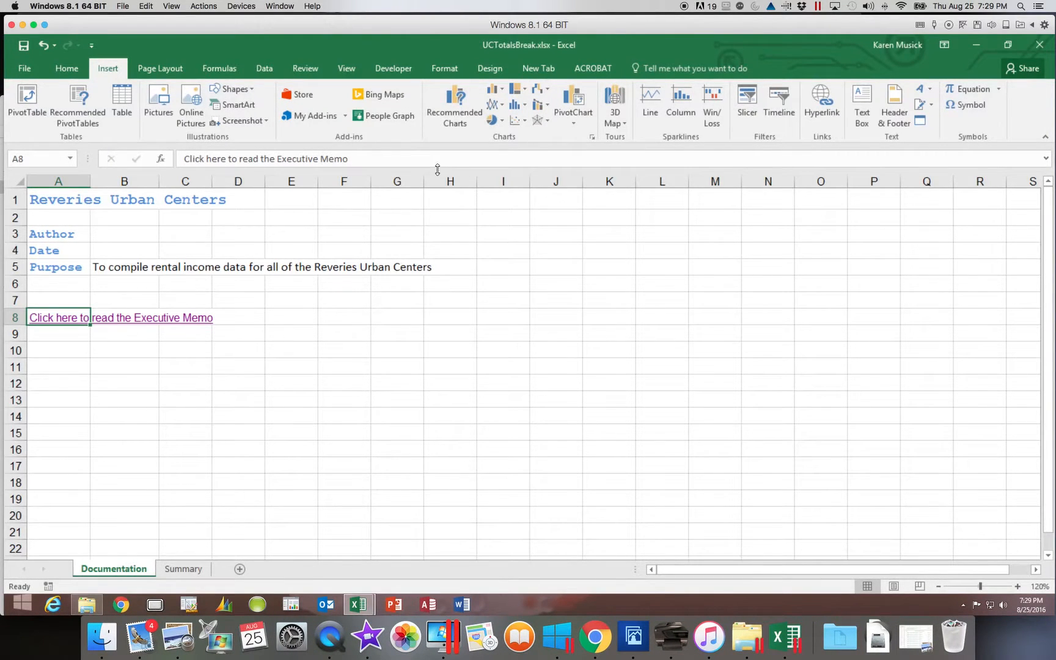
- Add the ScreenTip "Click to view the Executive Summary for 2017" to the hyperlink in cell A8 and check it
right_click(71, 322)
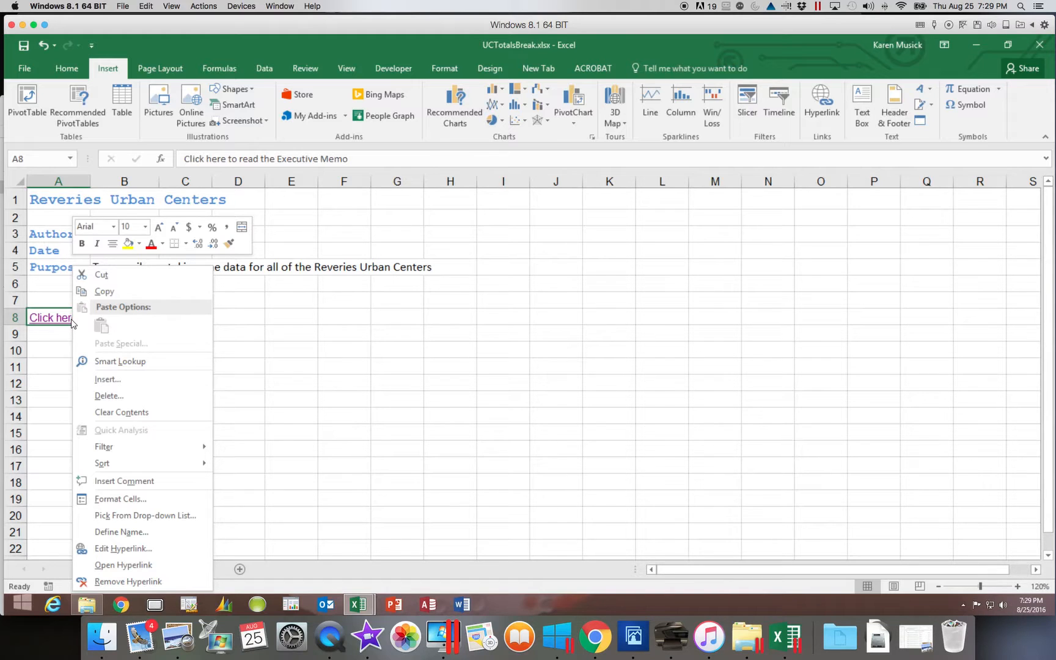
left_click(108, 549)
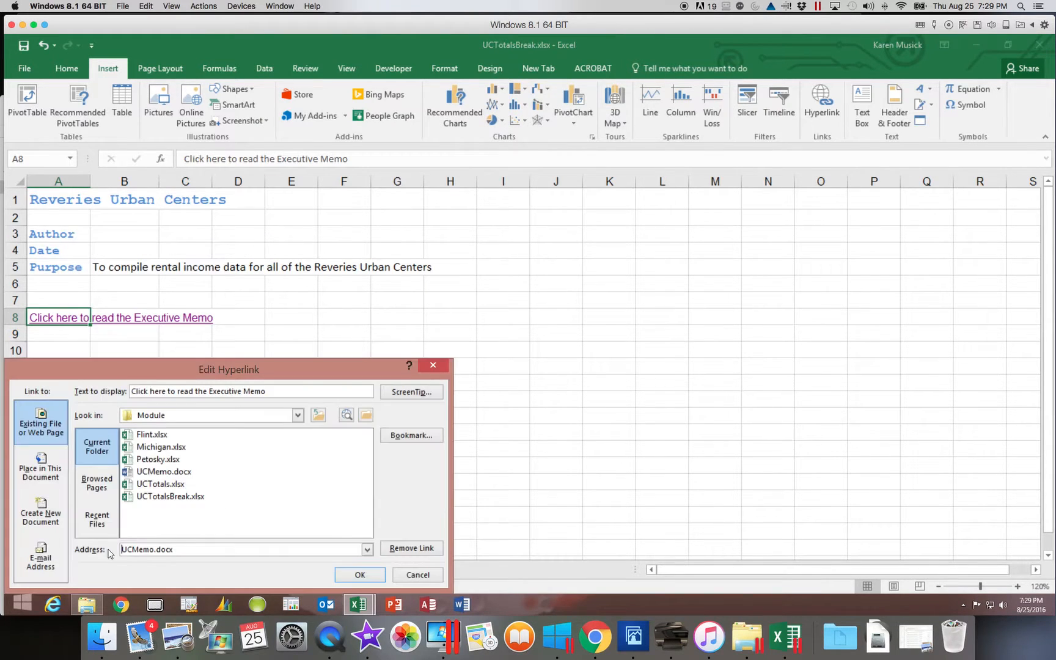
left_click(412, 392)
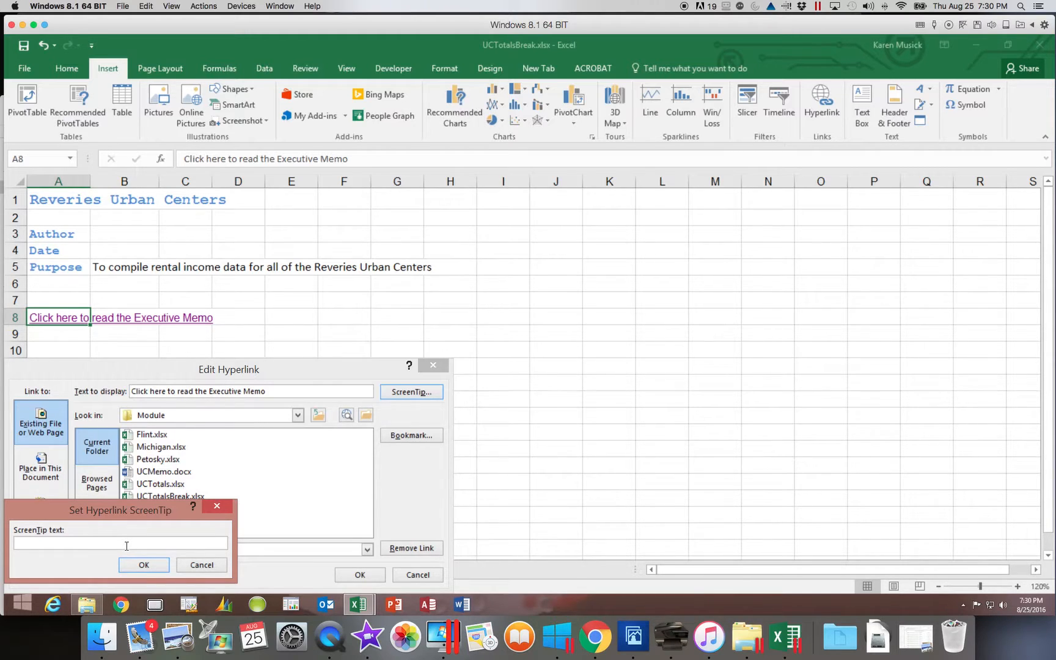
type("Cliv")
type("k")
type("to view ")
type("the Ex")
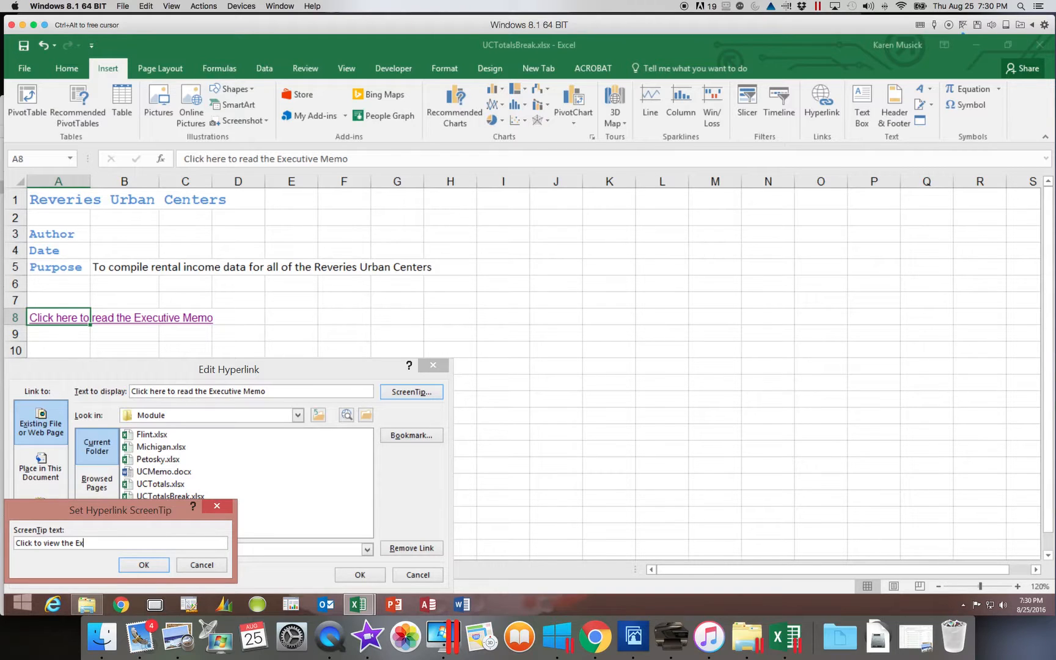
type("ecutive Summary for 2017")
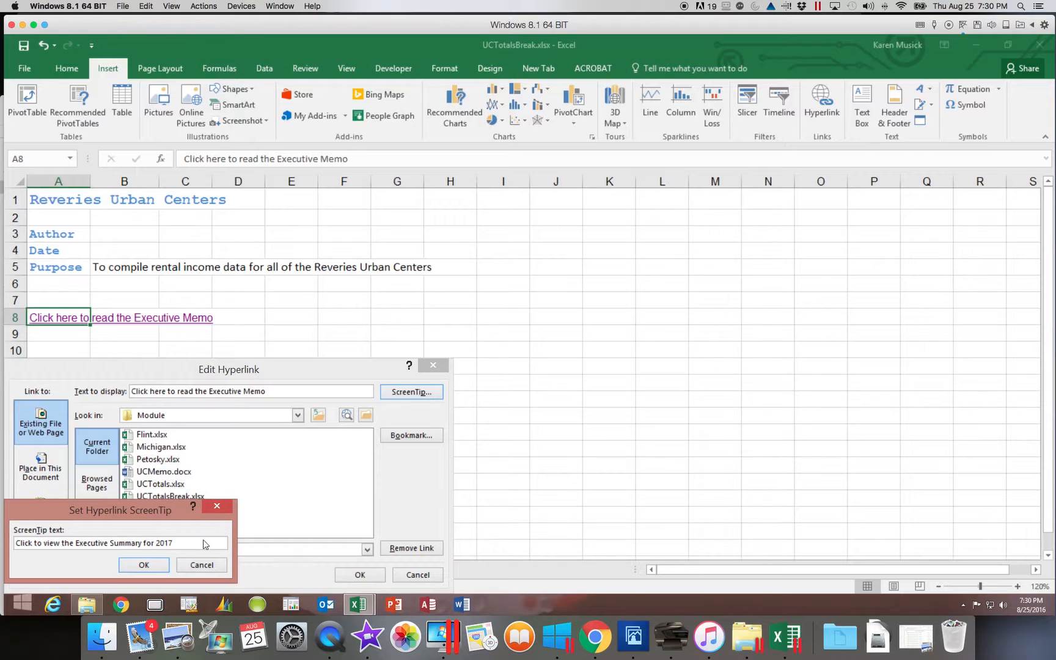
left_click(149, 566)
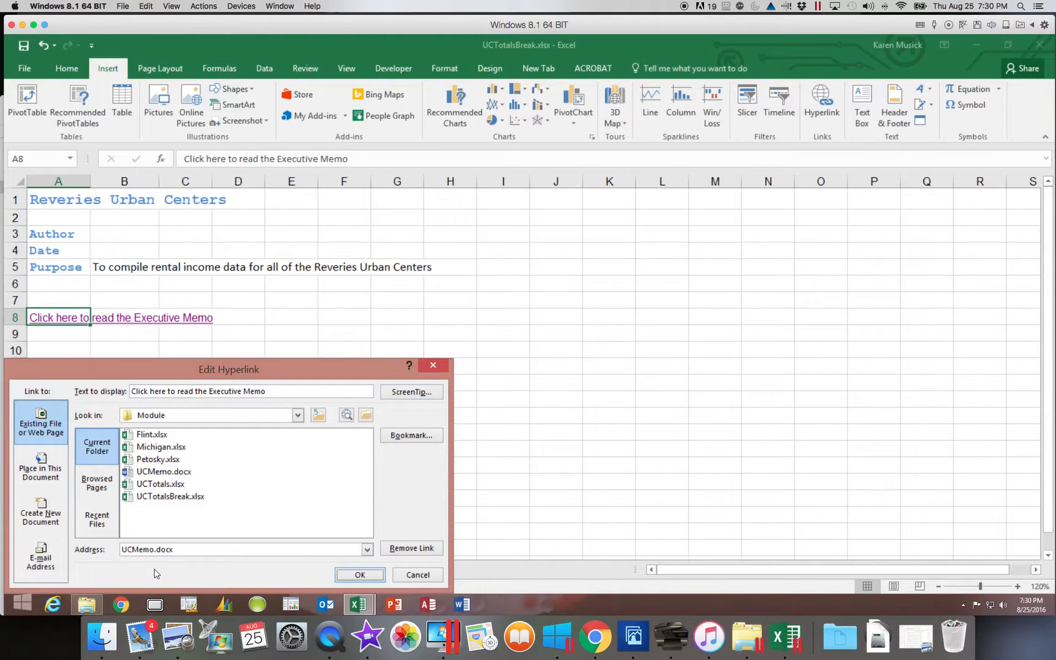
left_click(359, 578)
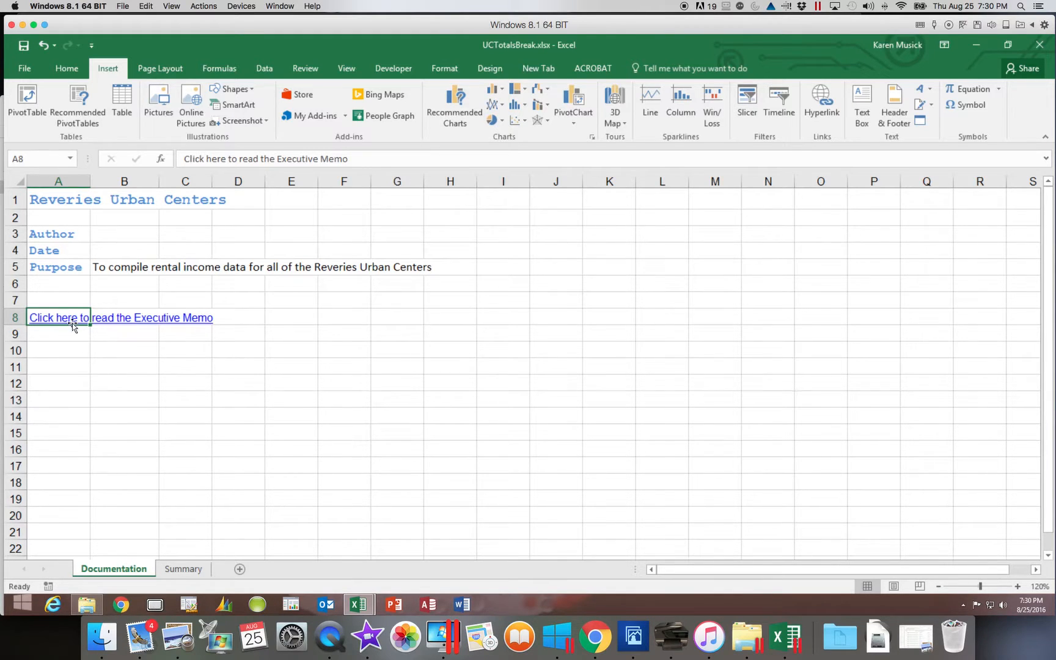
mouse_move(72, 322)
- Insert a hyperlink in cell A10 that goes to cell A1 of the Summary sheet in this workbook
left_click(52, 350)
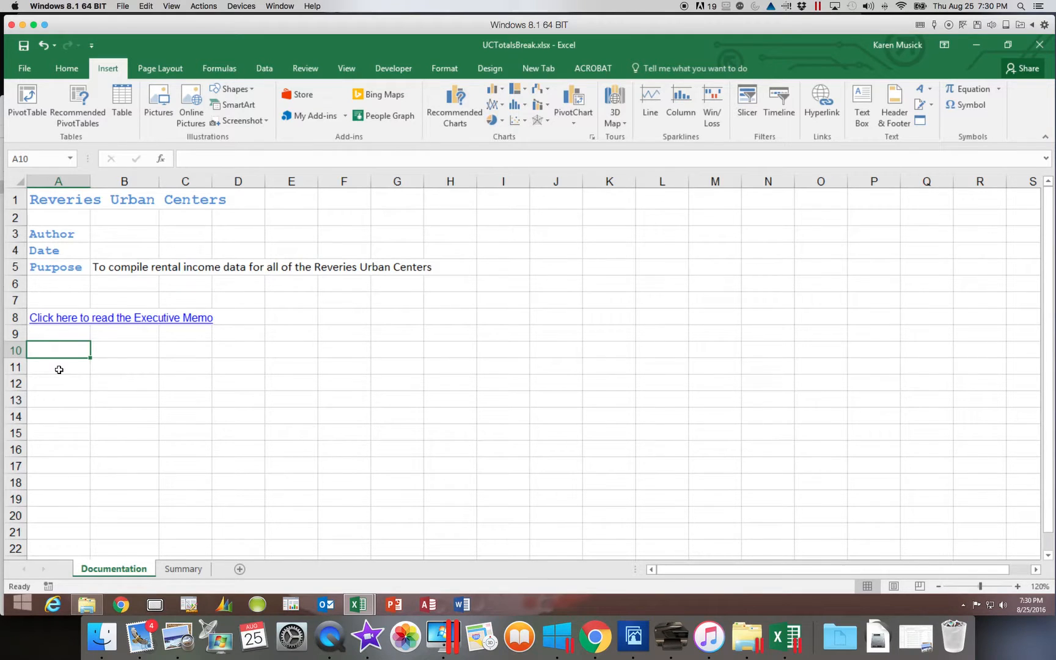
scroll(130, 384, "right", 1)
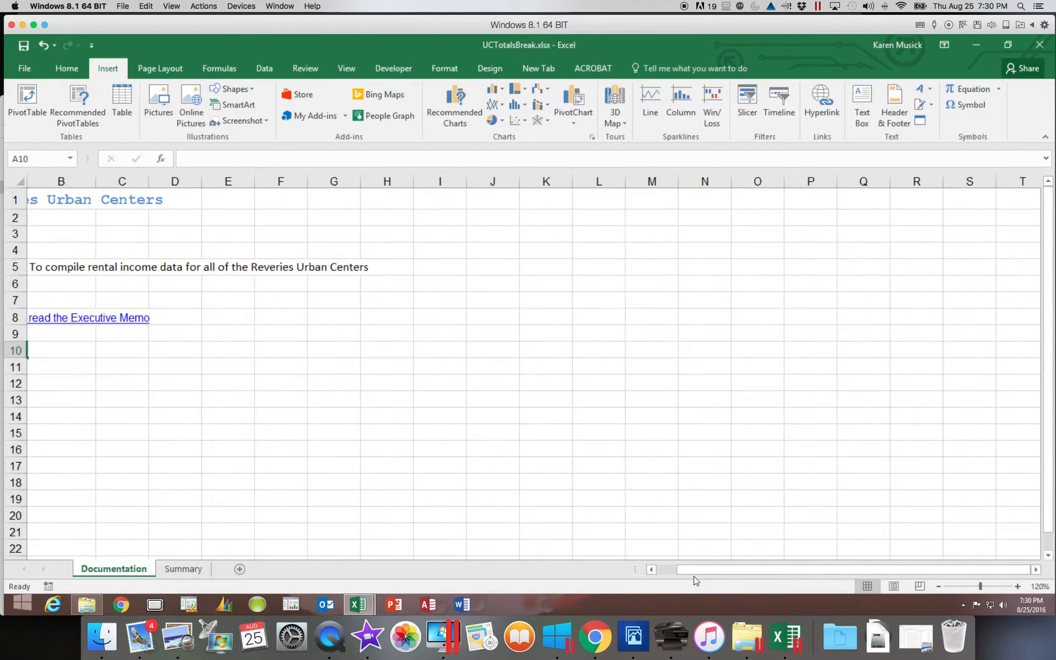
left_click_drag(694, 568, 653, 567)
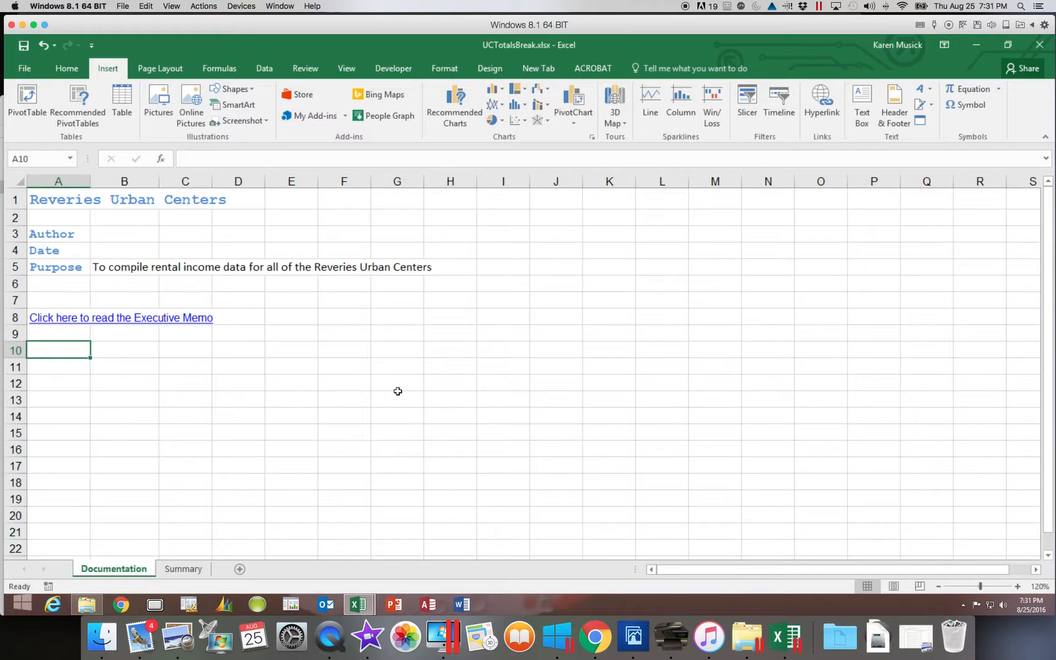
scroll(174, 363, "right", 3)
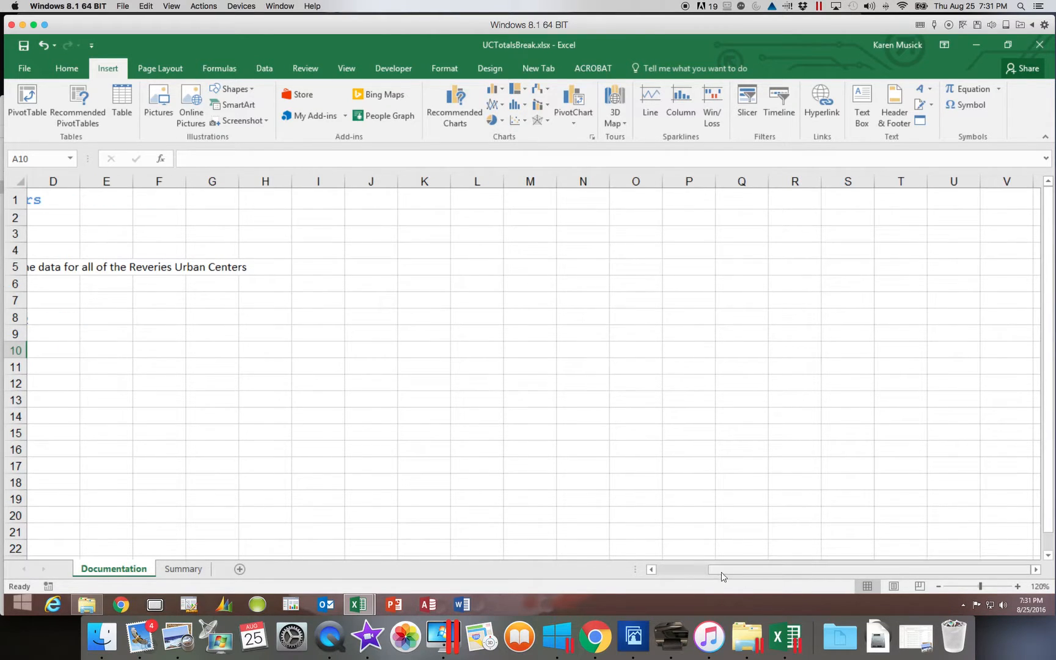
left_click_drag(722, 572, 644, 569)
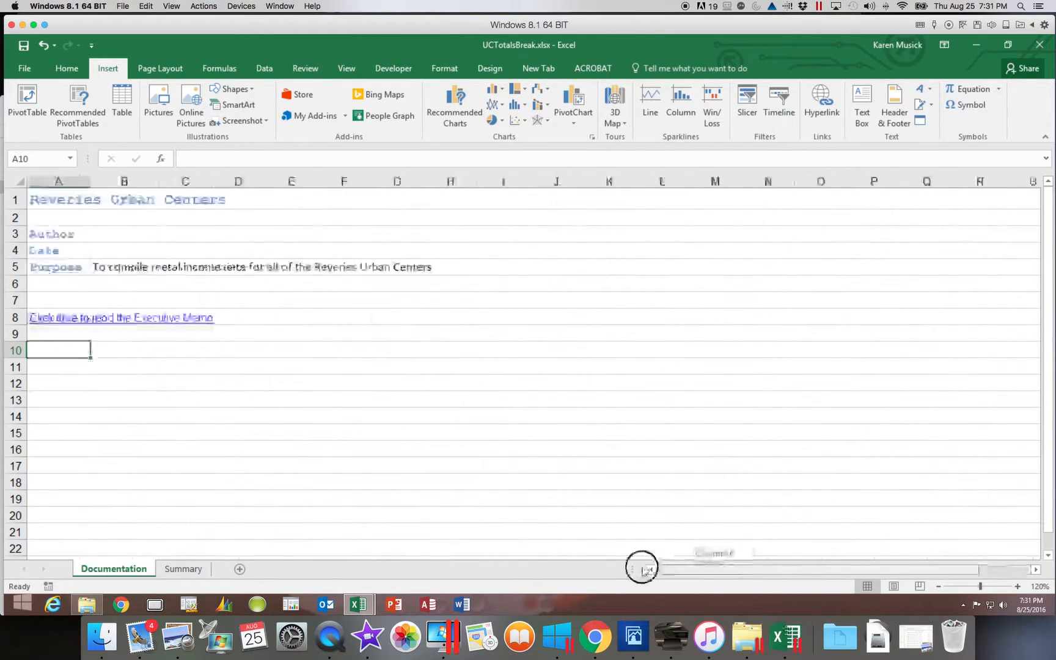
left_click(822, 110)
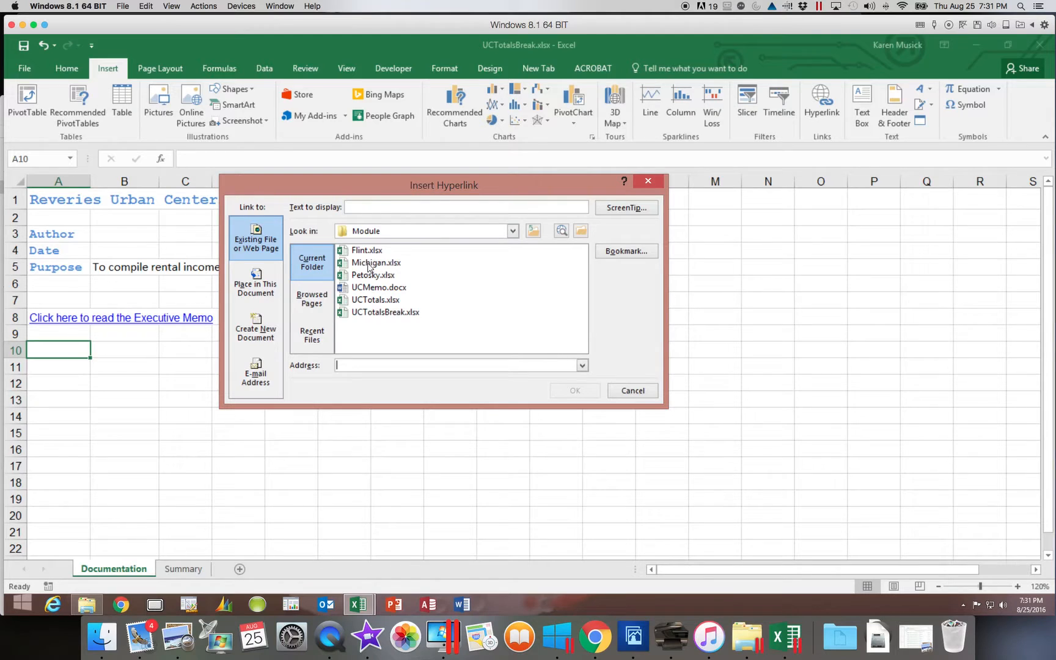
left_click(258, 280)
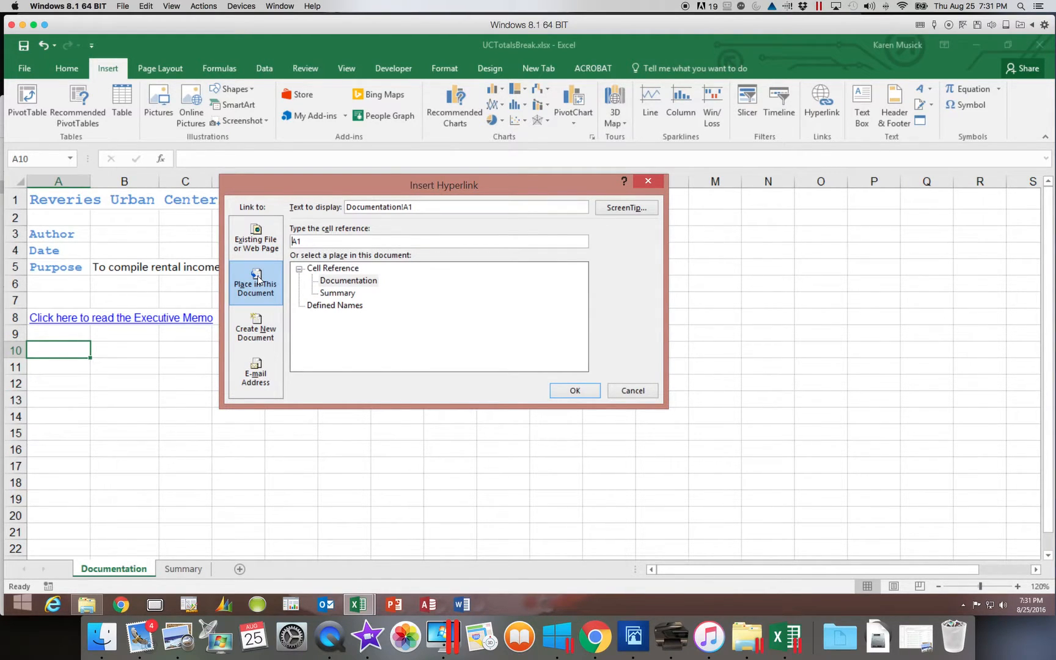
left_click(337, 293)
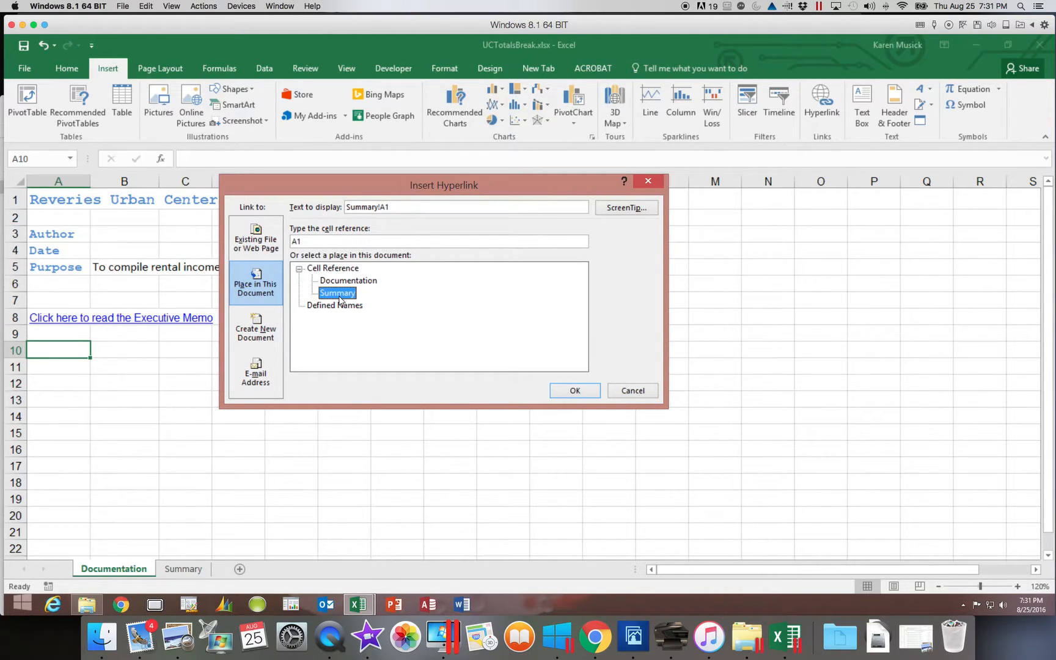
left_click(307, 246)
left_click(184, 571)
left_click(581, 394)
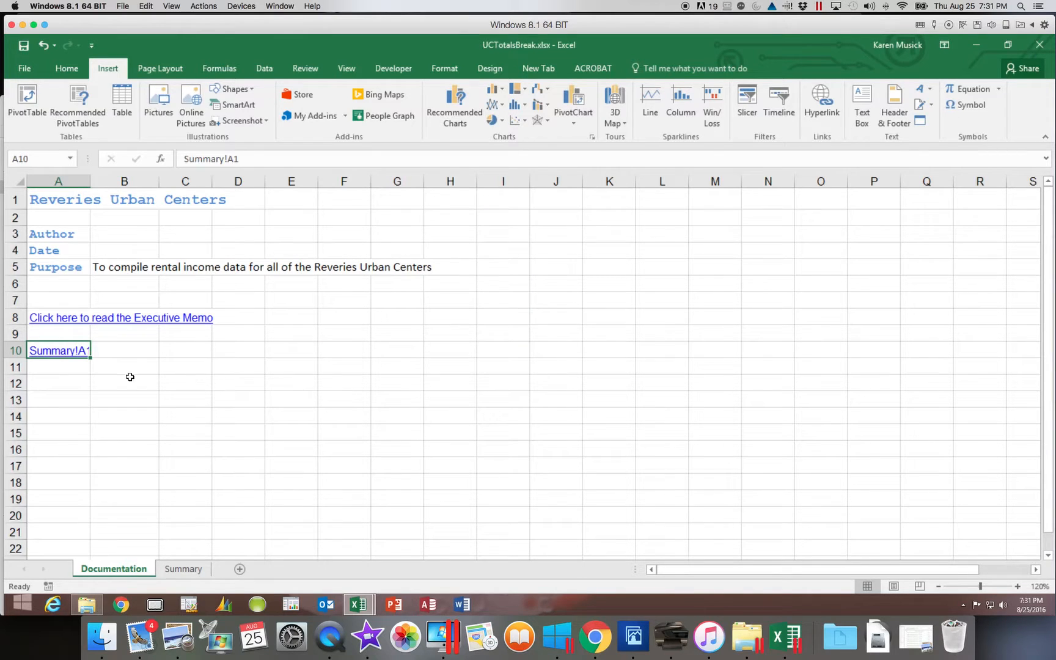
- Follow the link in cell A10 to check its destination on the Summary sheet and return to the Documentation sheet
left_click(71, 357)
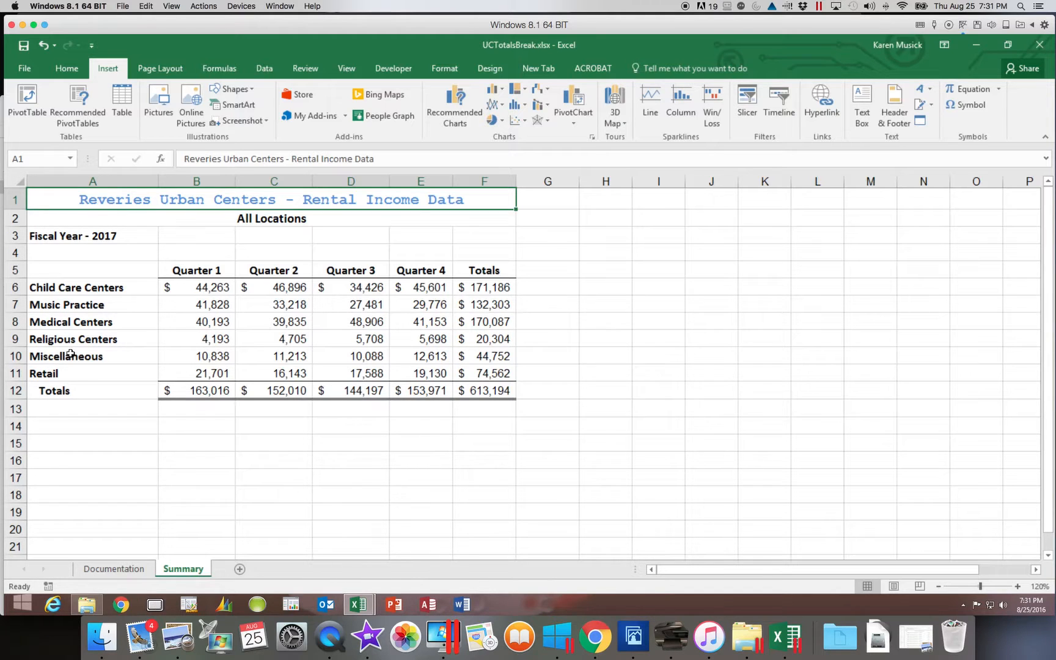
scroll(86, 361, "right", 2)
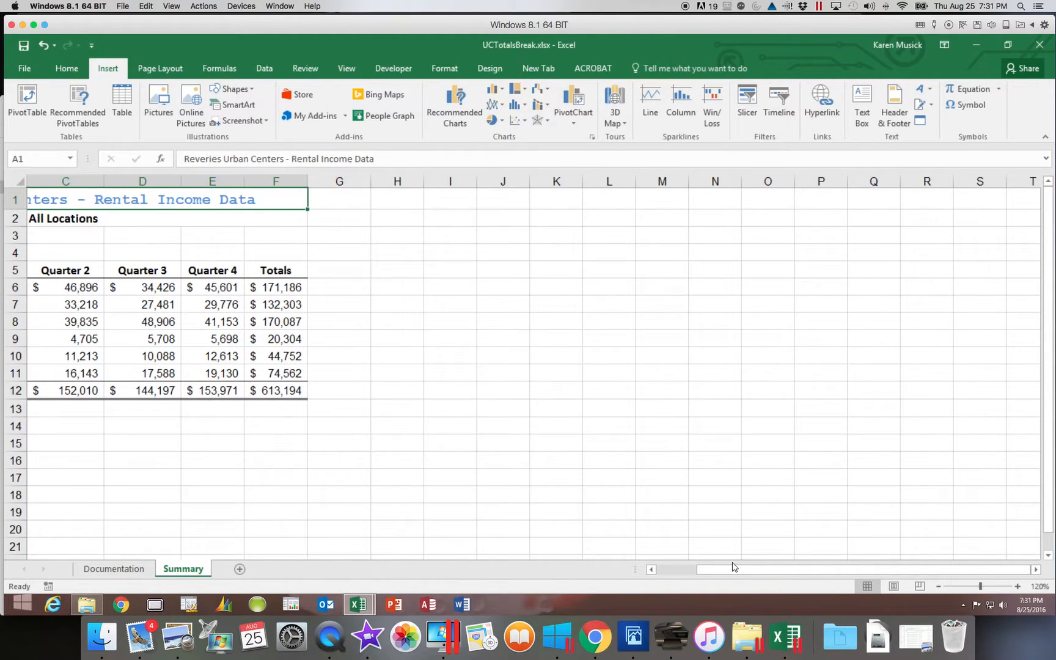
left_click_drag(734, 568, 695, 568)
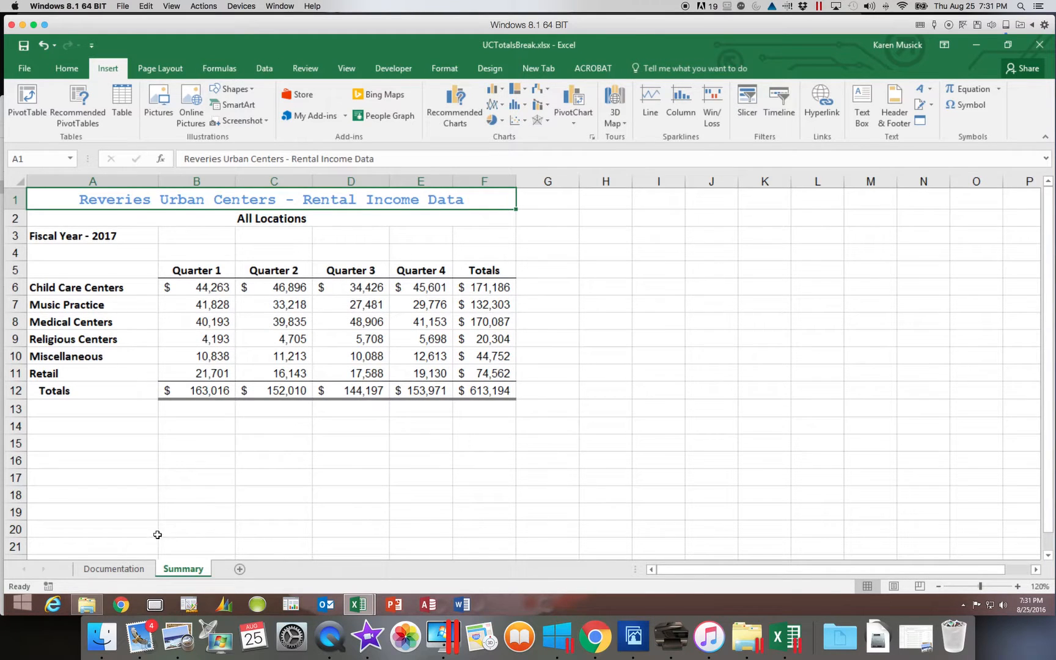
left_click(142, 568)
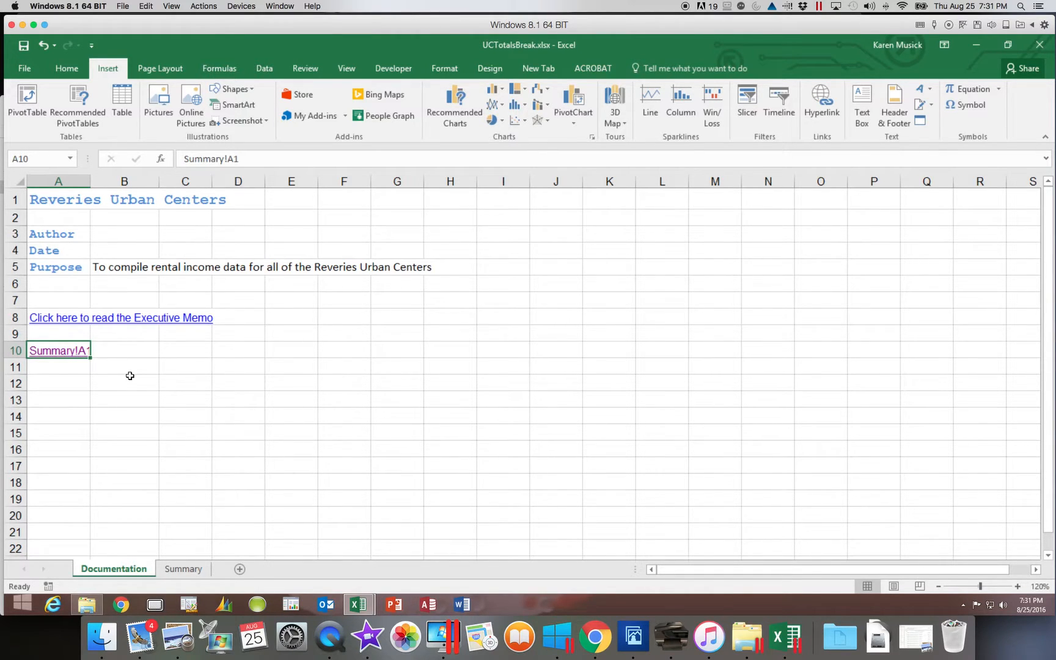
right_click(76, 356)
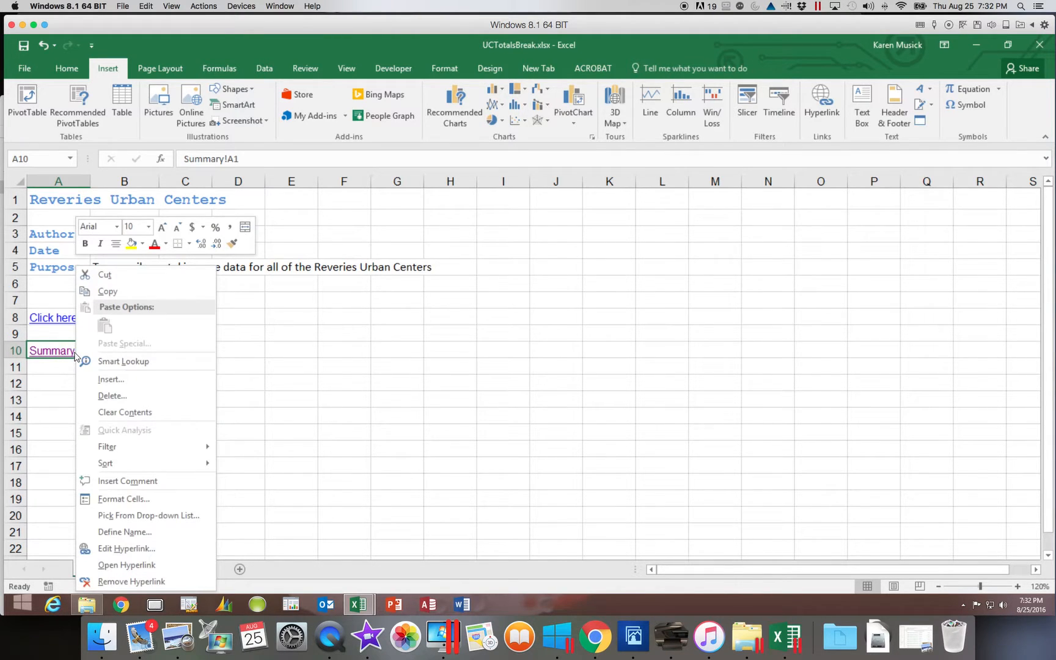
scroll(74, 349, "right", 10)
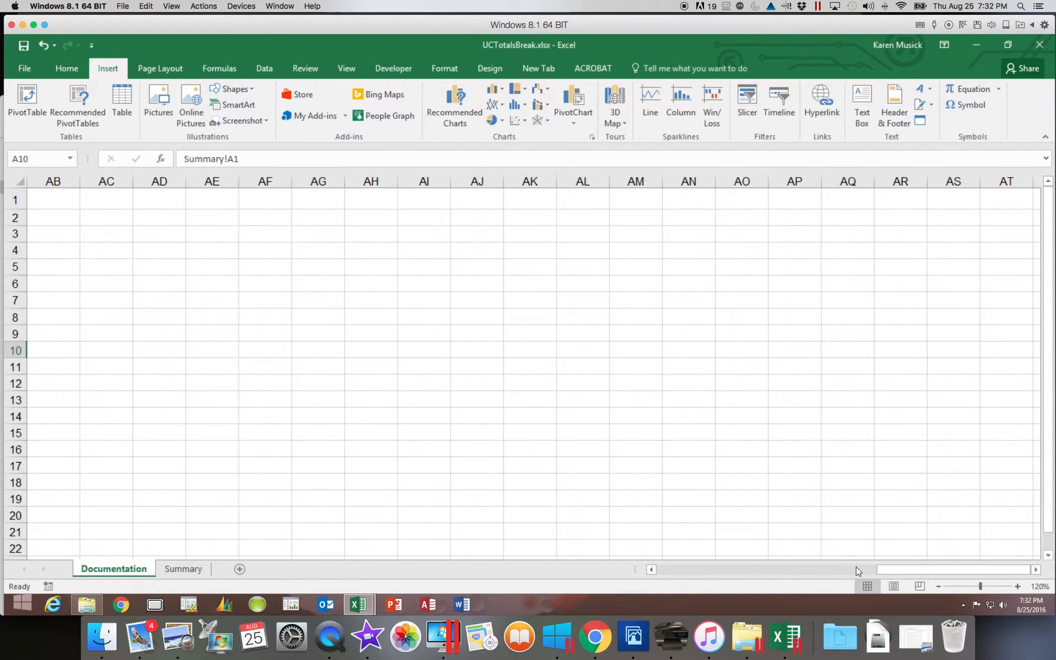
left_click_drag(857, 571, 629, 571)
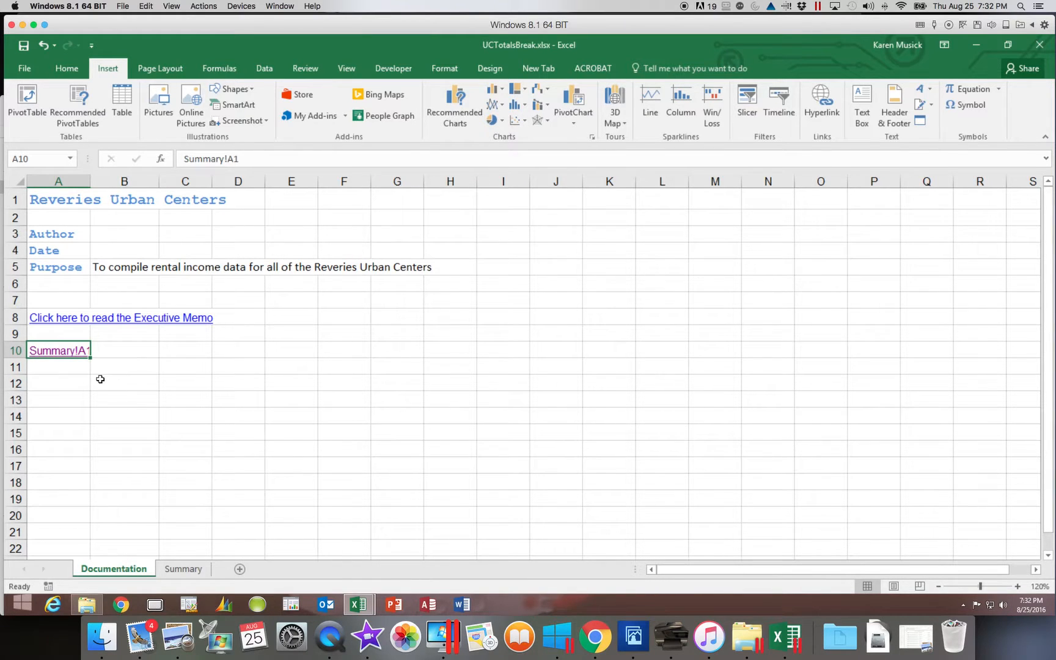
- Edit the hyperlink in cell A10 and change its display text to "Go to Summary Worksheet"
right_click(75, 354)
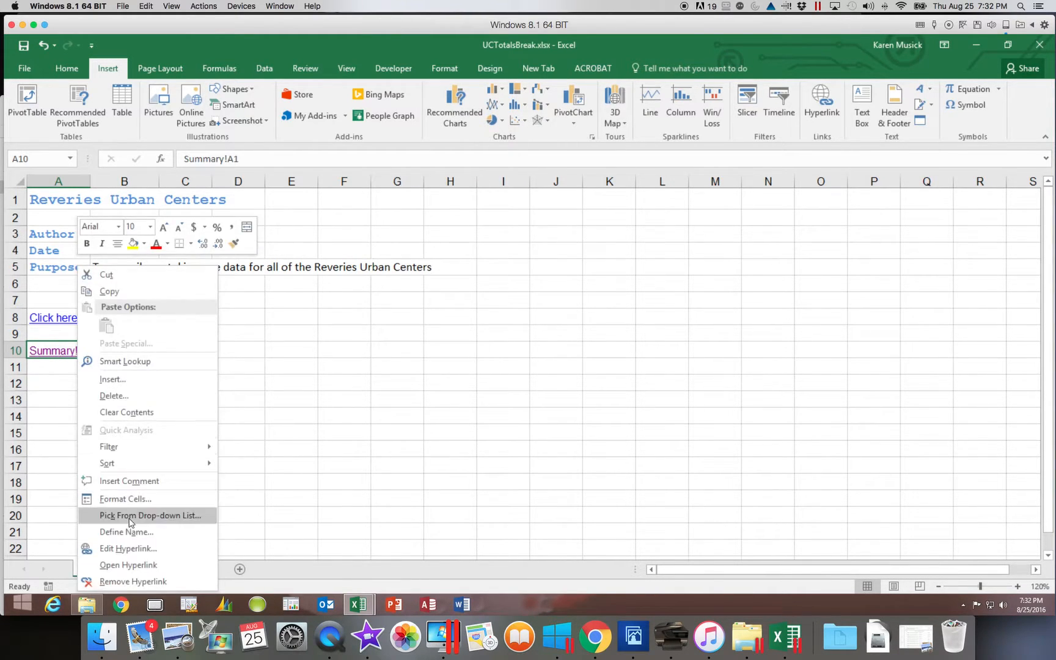
left_click(129, 549)
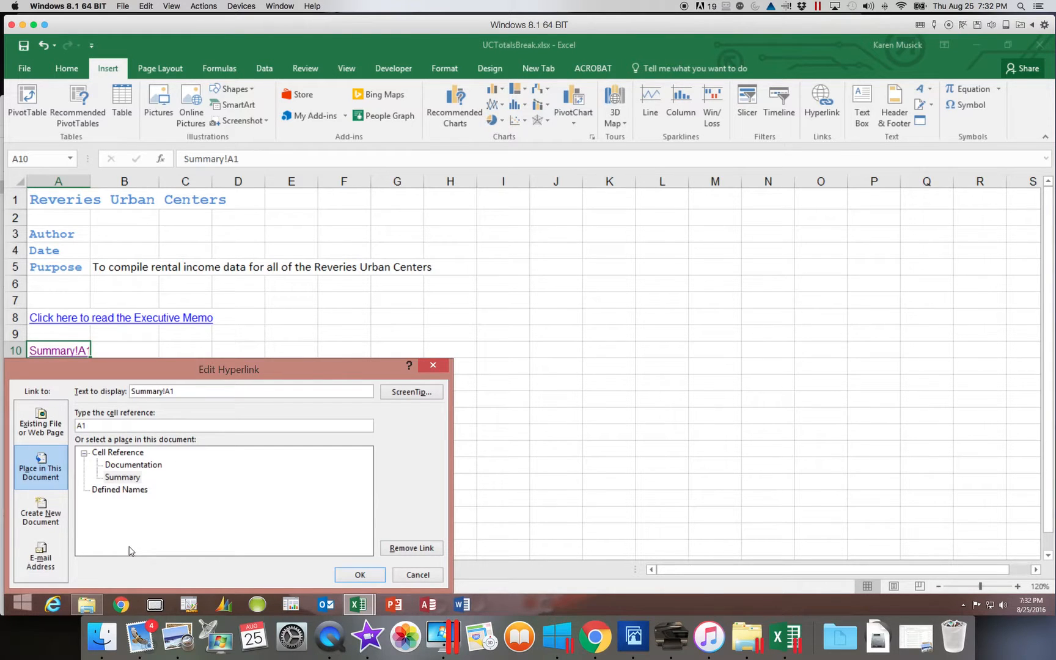
left_click_drag(188, 391, 122, 392)
type("Go to Summary Worksheet")
- Set the hyperlink's target cell reference on the Summary sheet to A15
left_click(91, 425)
double_click(91, 426)
type("A")
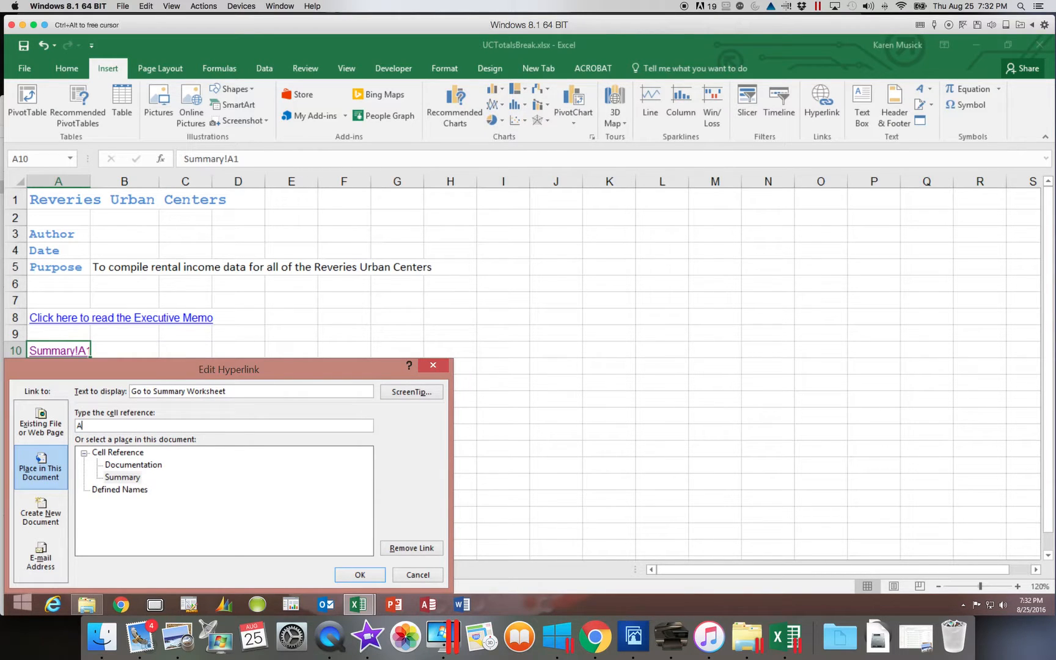
type("15")
- Add the ScreenTip "Click here to go to the Summary Worksheet cell A15" to the hyperlink and apply the edits
left_click(414, 396)
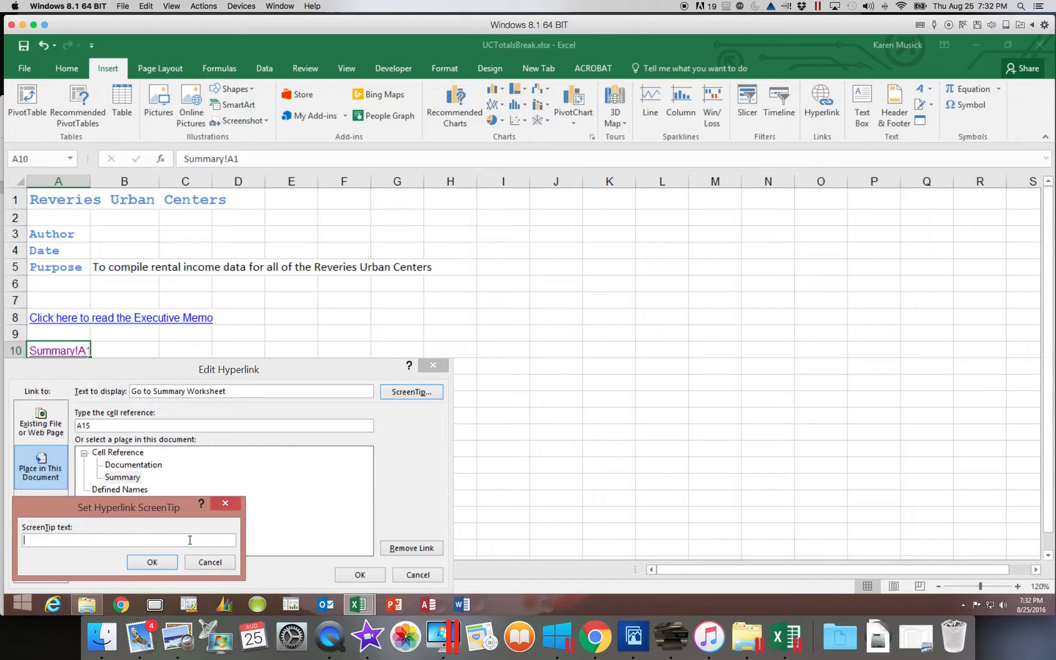
type("Go")
key("BackSpace")
key("BackSpace")
type("Click t")
key("BackSpace")
type("her")
key("BackSpace")
key("BackSpace")
type("e to go")
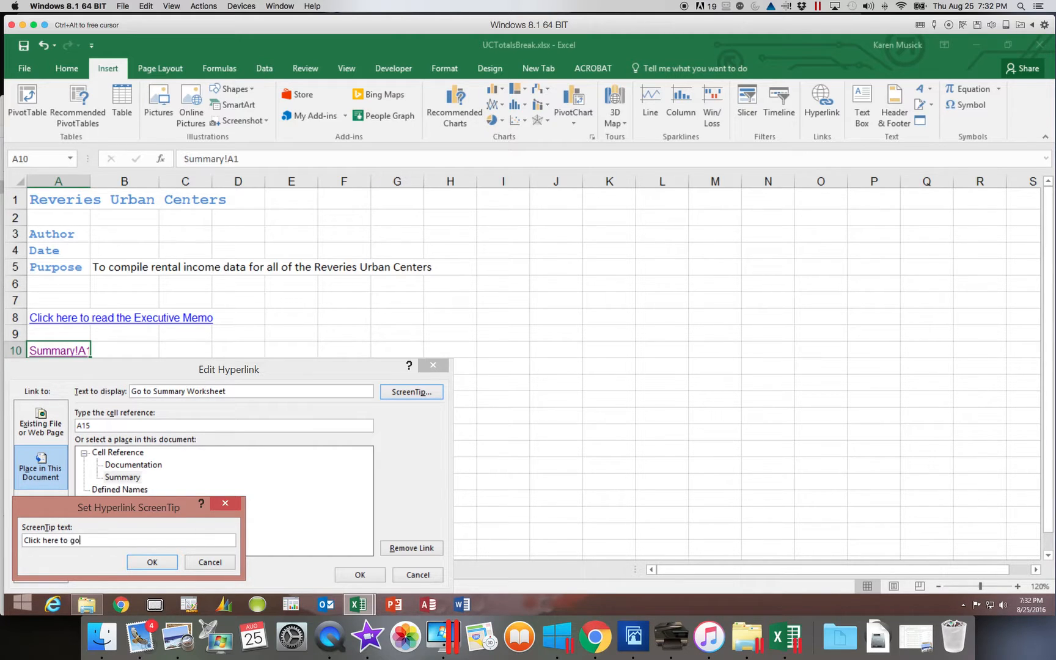
type(" to the Summary Worksheet c")
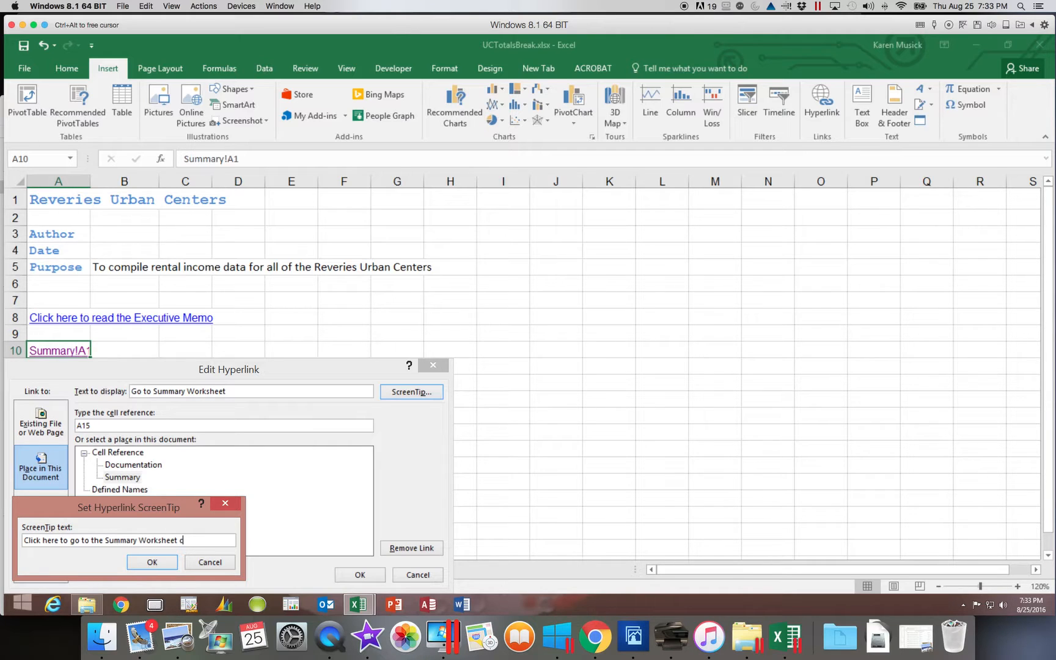
type("ell A15")
left_click(152, 562)
left_click(360, 574)
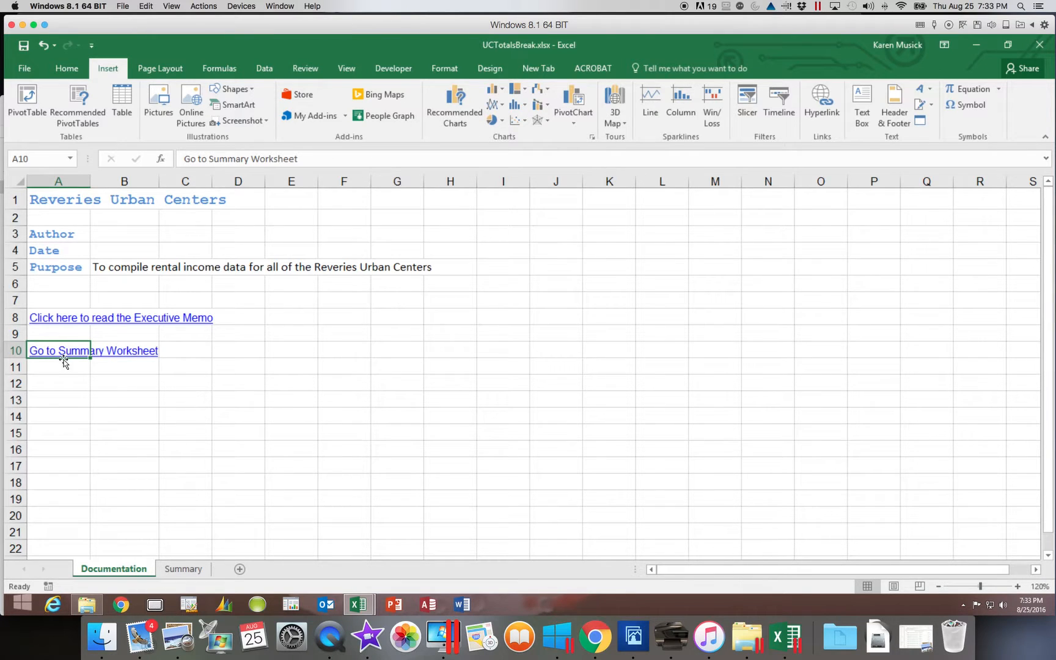
- Check the ScreenTip on the "Go to Summary Worksheet" link, follow the link, and return to the Documentation sheet
mouse_move(64, 360)
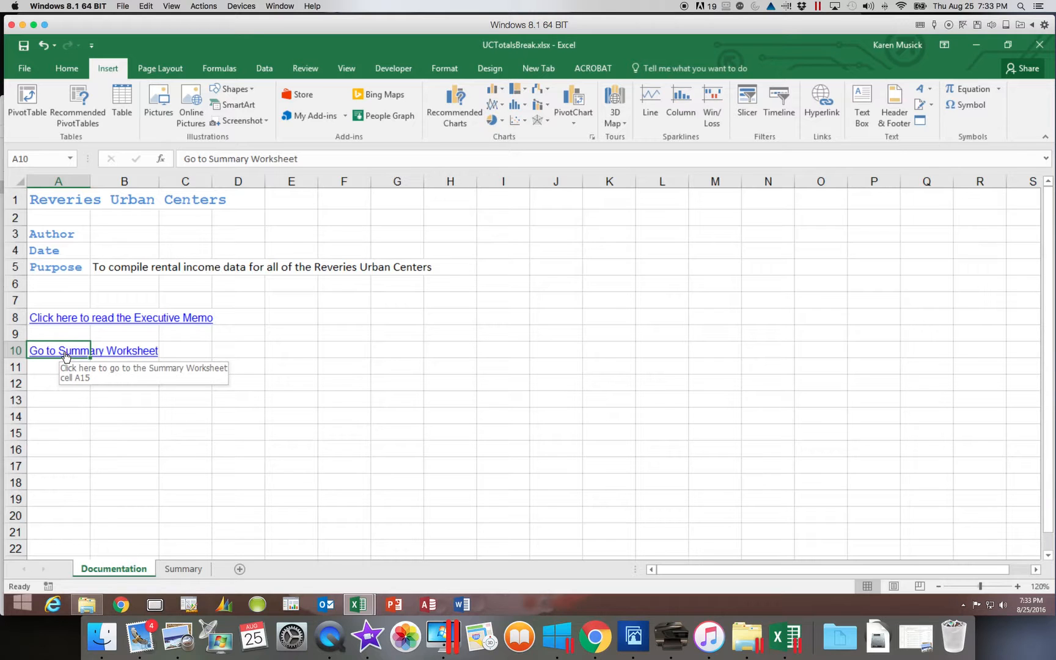
left_click(65, 357)
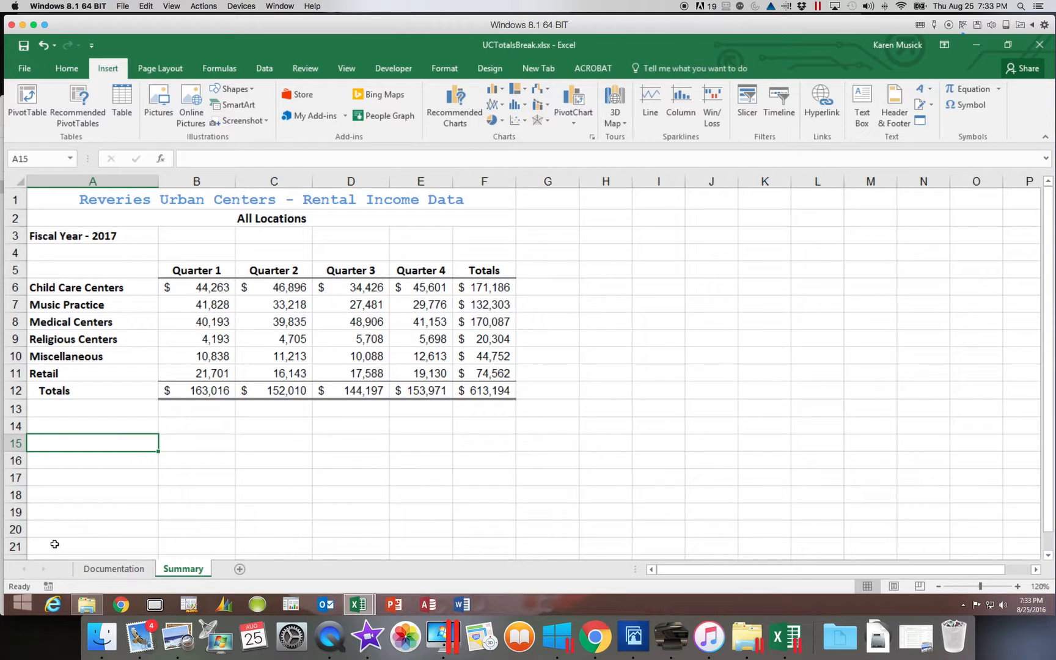
left_click(114, 569)
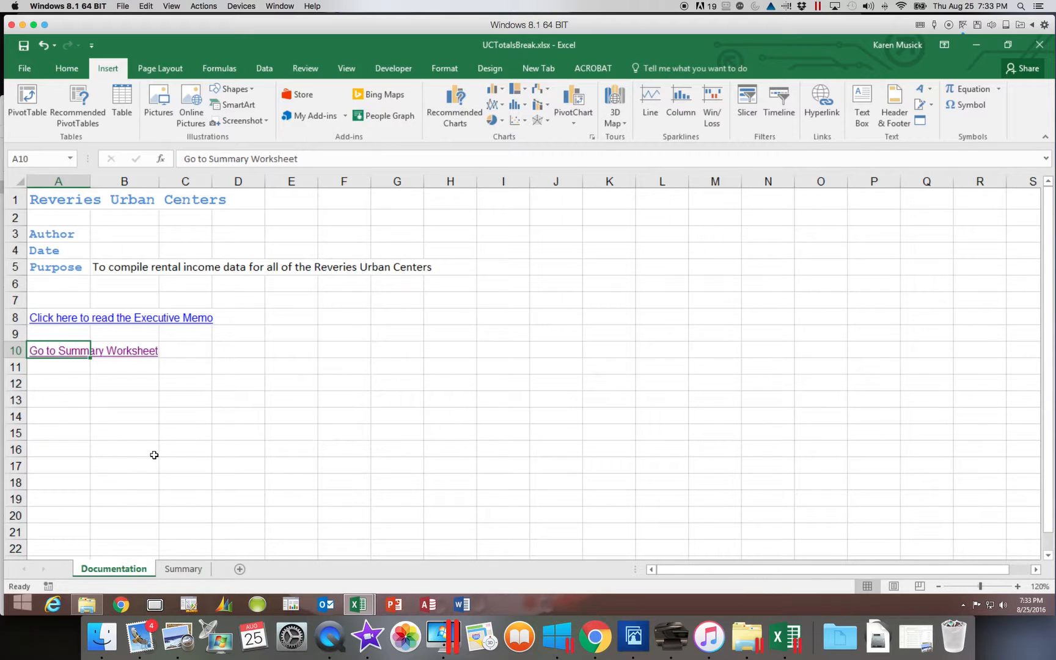
left_click(59, 416)
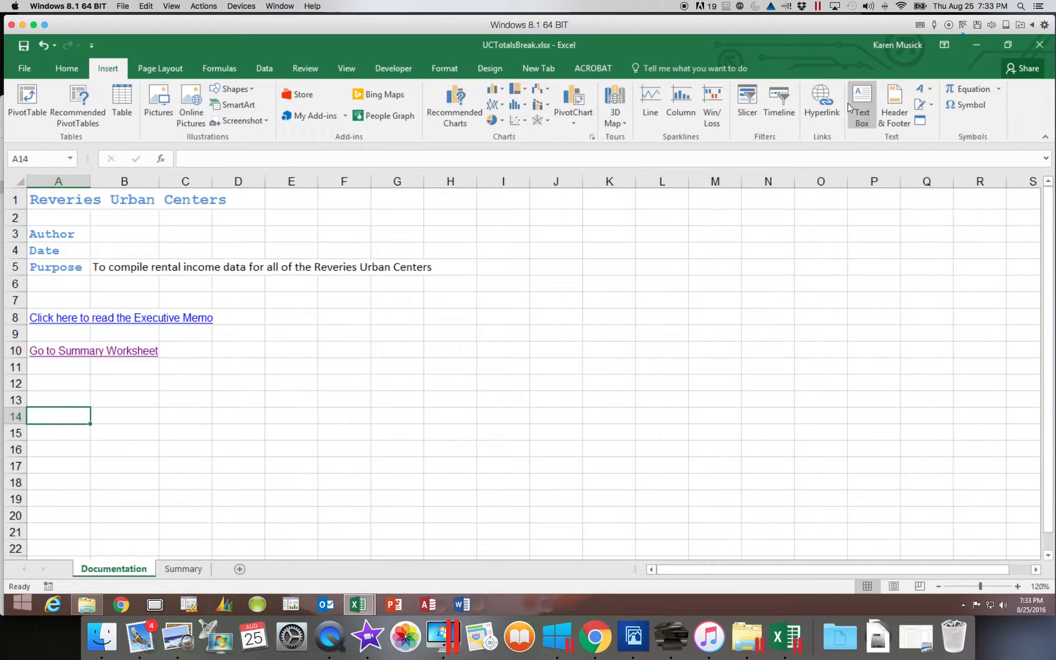
left_click(821, 104)
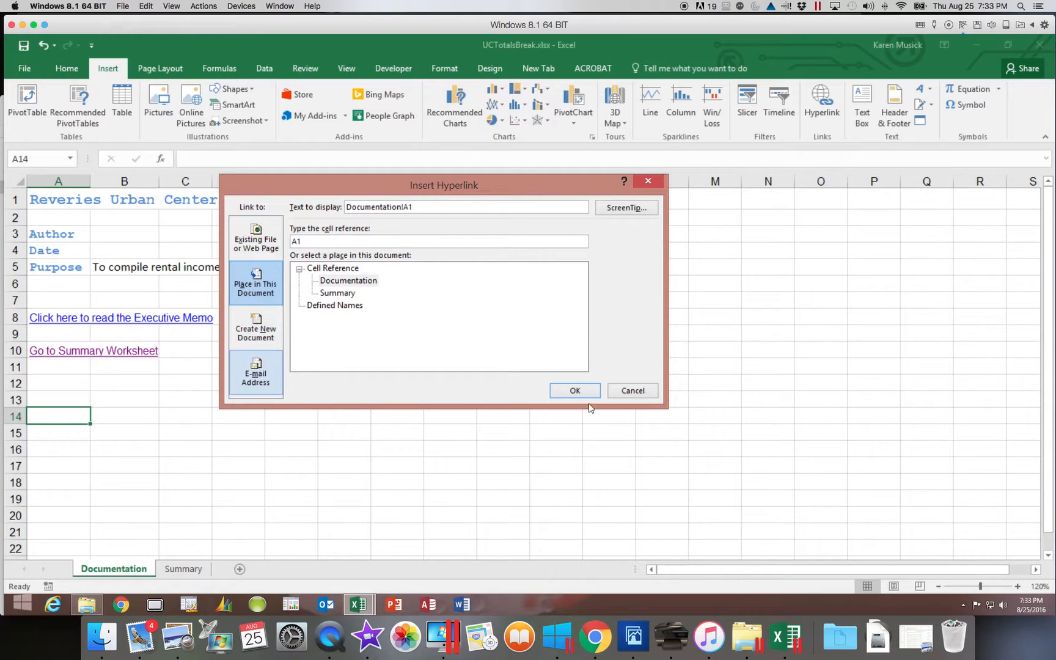
left_click(633, 390)
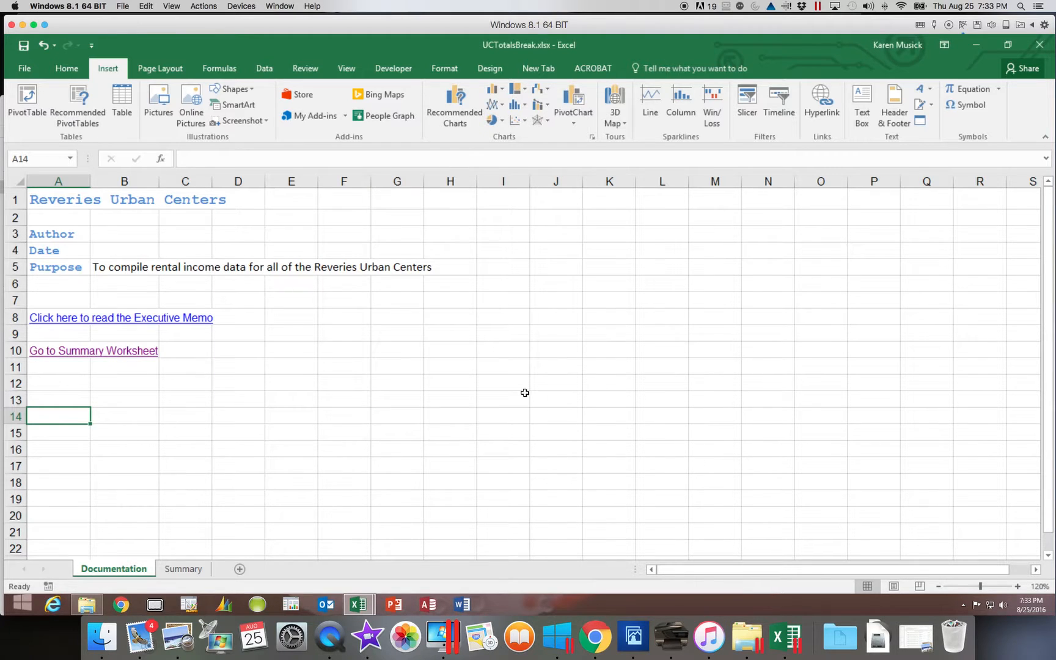